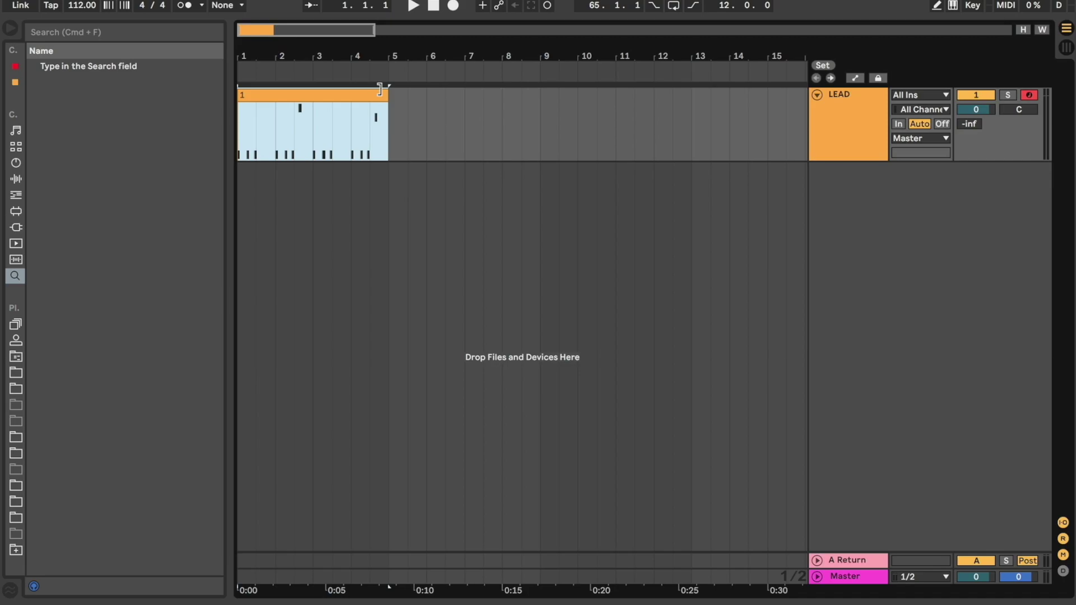
Open clip 1 on the LEAD track to show its notes and play it from the start
{"action": "double_click", "coordinate": [336, 95]}
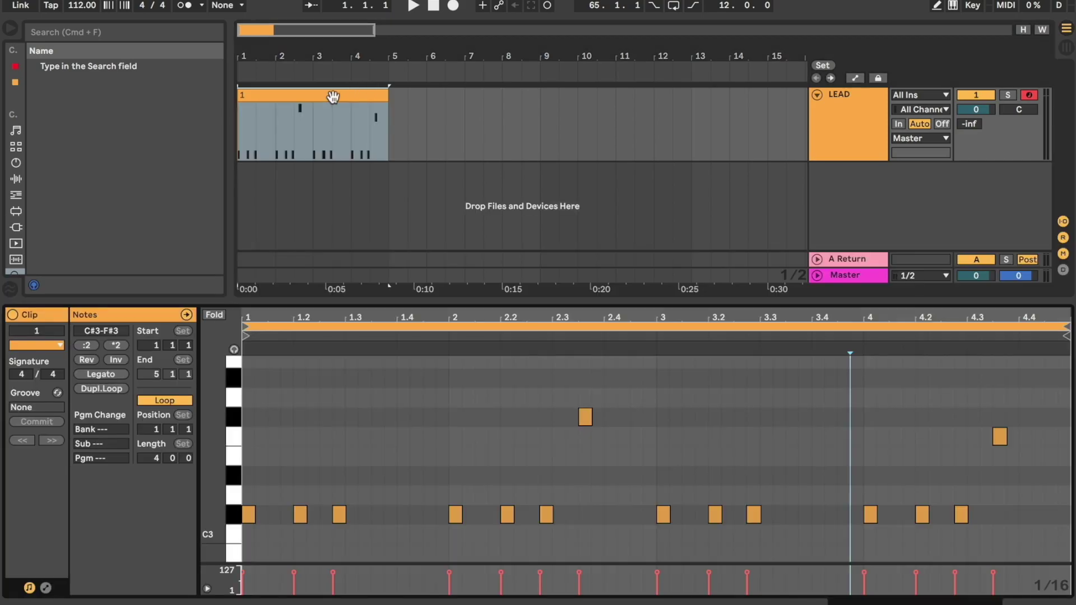
{"action": "left_click", "coordinate": [422, 425]}
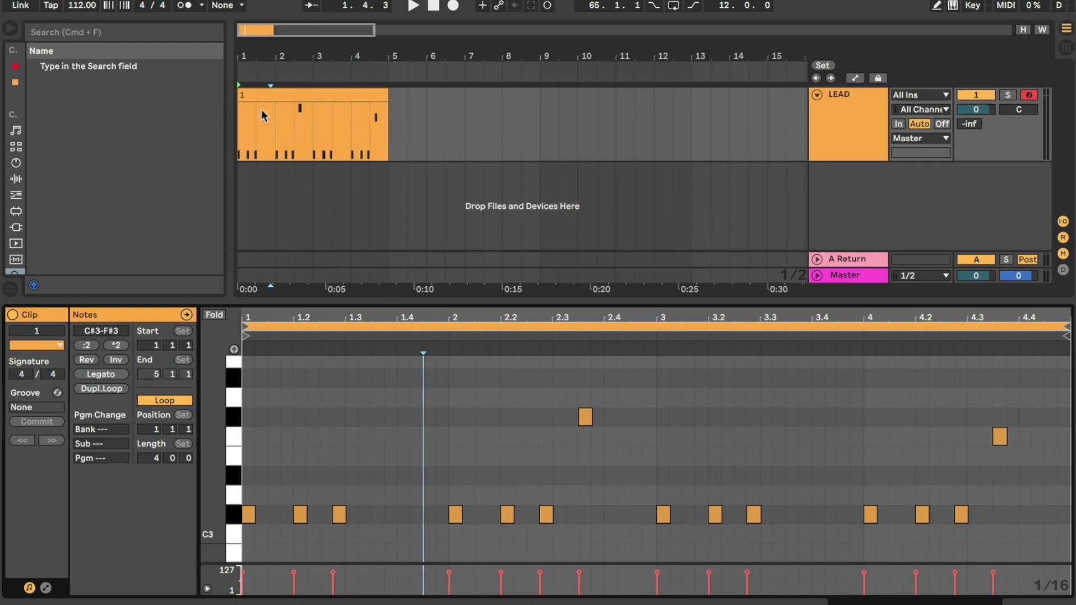
{"action": "left_click", "coordinate": [270, 94]}
{"action": "key", "text": "space"}
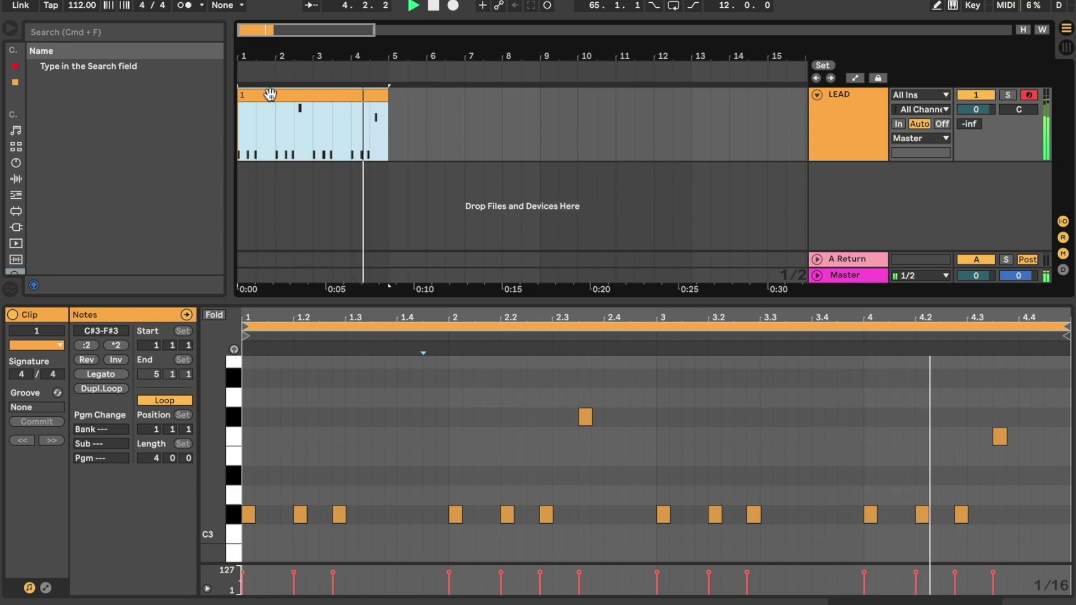
{"action": "key", "text": "space"}
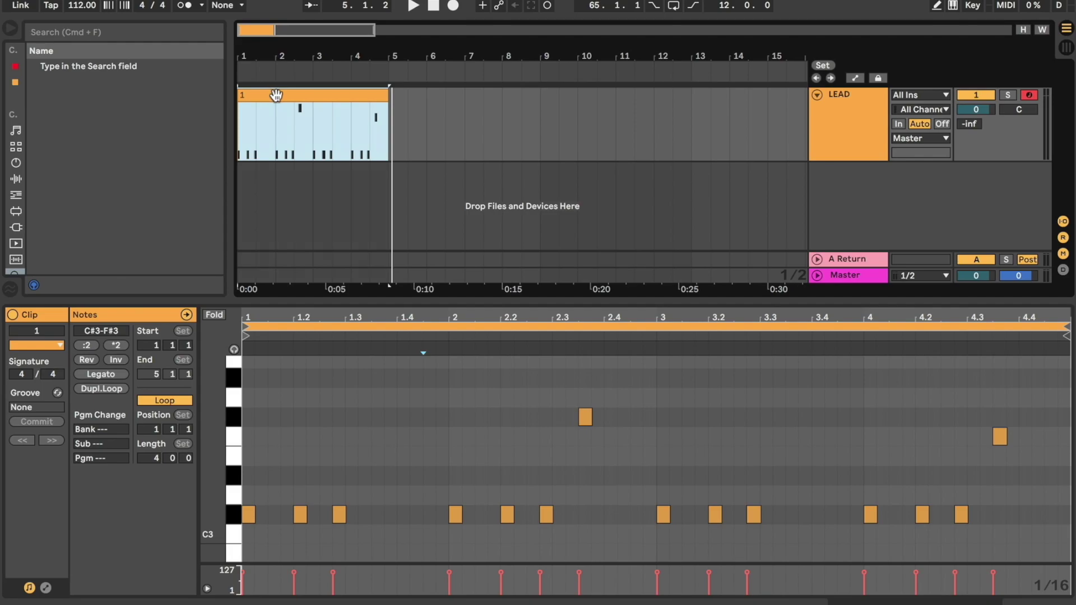
Duplicate clip 1 to bar 5 on the LEAD track and select the copy to show its notes
{"action": "key", "text": "super+d"}
{"action": "left_click", "coordinate": [596, 116]}
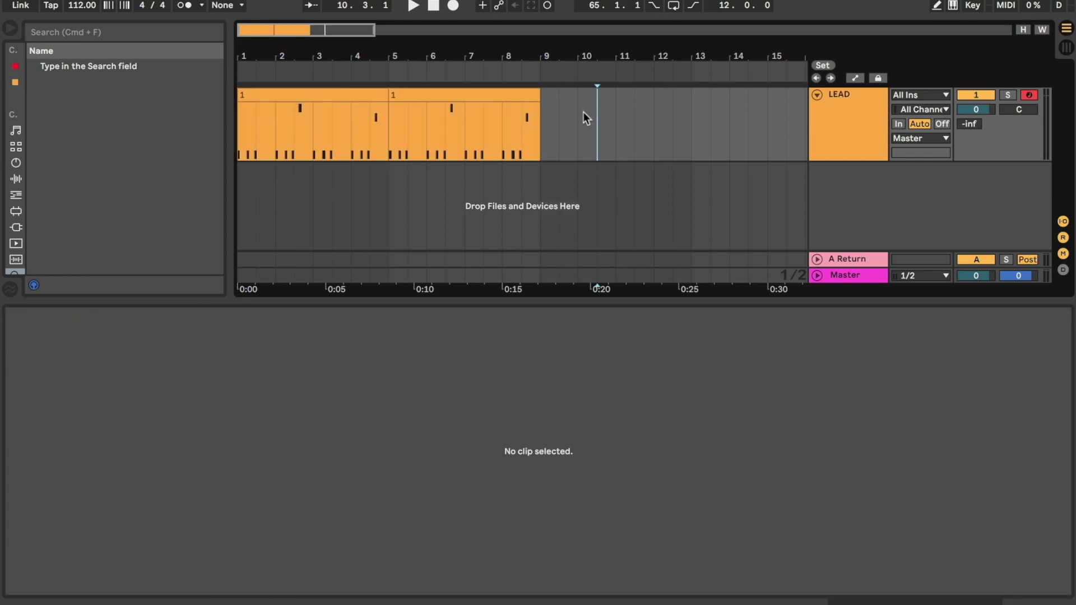
{"action": "left_click", "coordinate": [456, 96]}
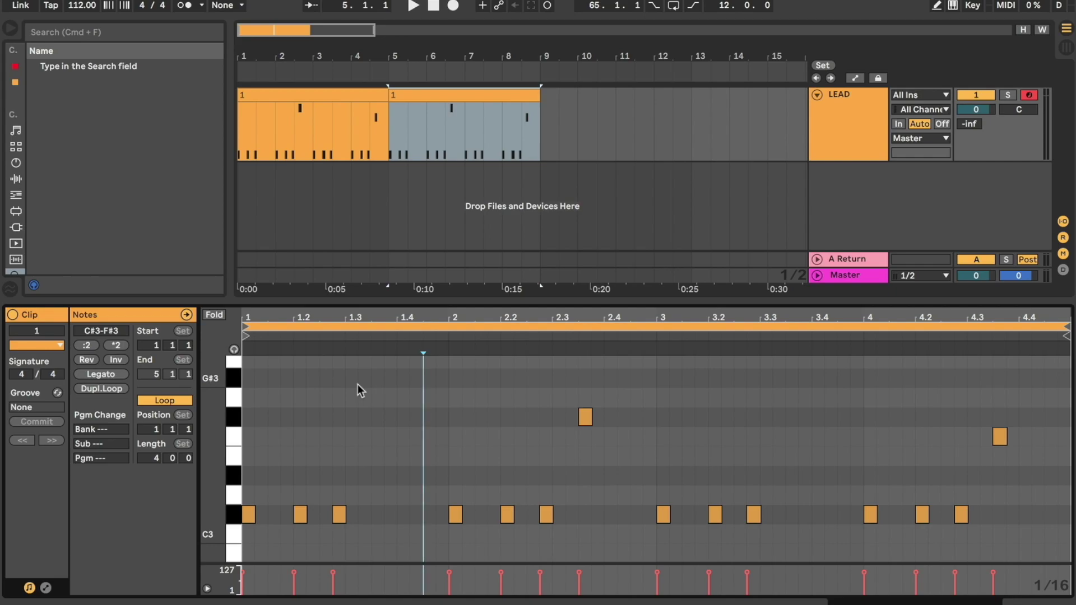
In the copied clip, shift the third C#3 note of each of the four bars one sixteenth to the right
{"action": "mouse_move", "coordinate": [355, 408]}
{"action": "left_mouse_down"}
{"action": "mouse_move", "coordinate": [338, 515]}
{"action": "mouse_move", "coordinate": [369, 516]}
{"action": "left_mouse_up"}
{"action": "left_click", "coordinate": [547, 514]}
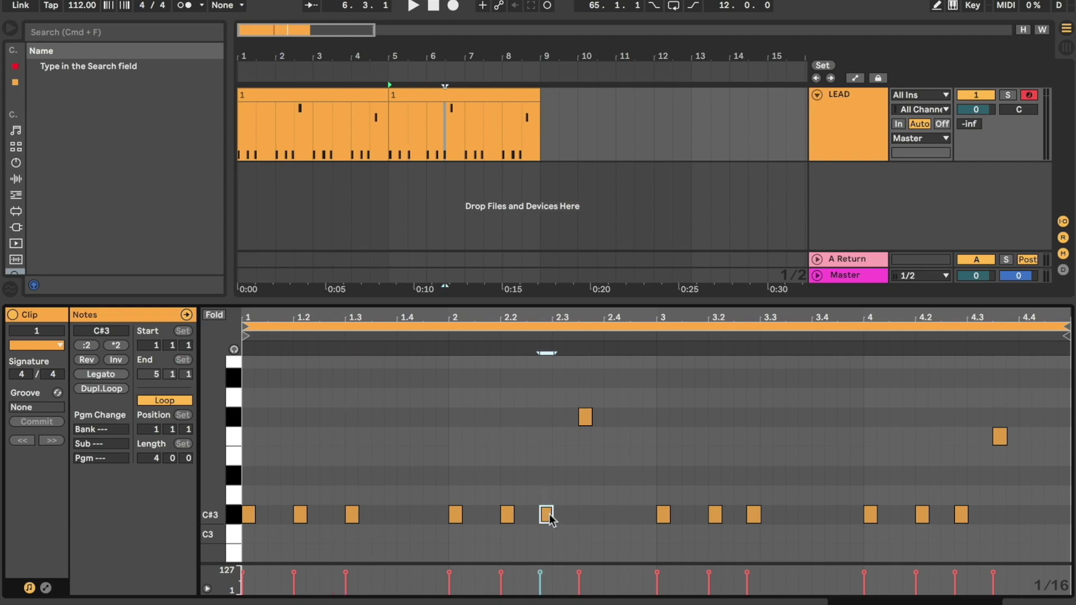
{"action": "key", "text": "Right"}
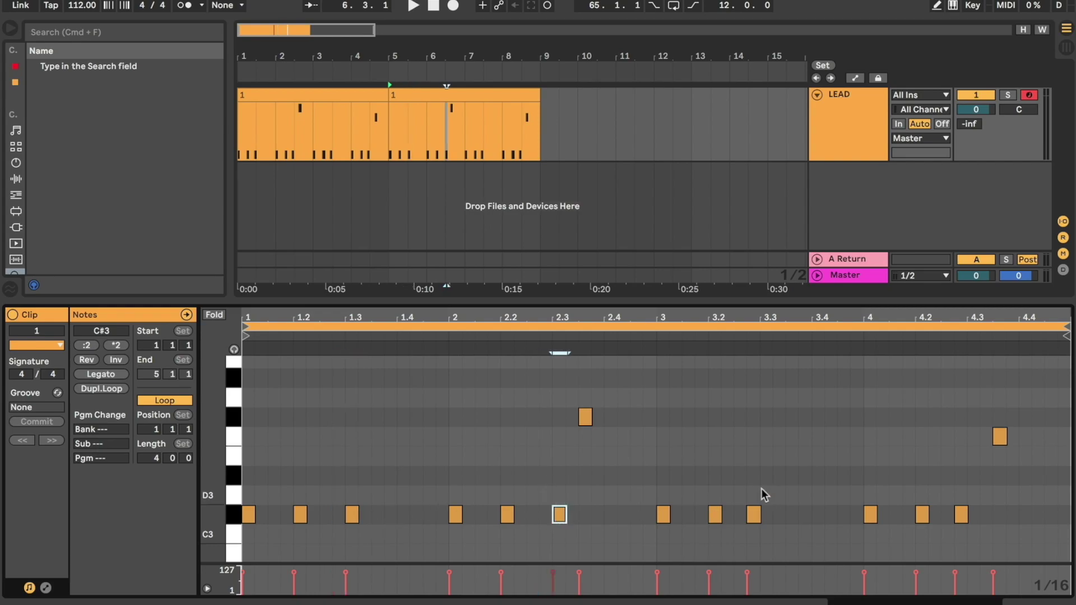
{"action": "left_click", "coordinate": [754, 514]}
{"action": "key", "text": "Right"}
{"action": "left_click_drag", "start_coordinate": [955, 481], "coordinate": [962, 521]}
{"action": "key", "text": "Right"}
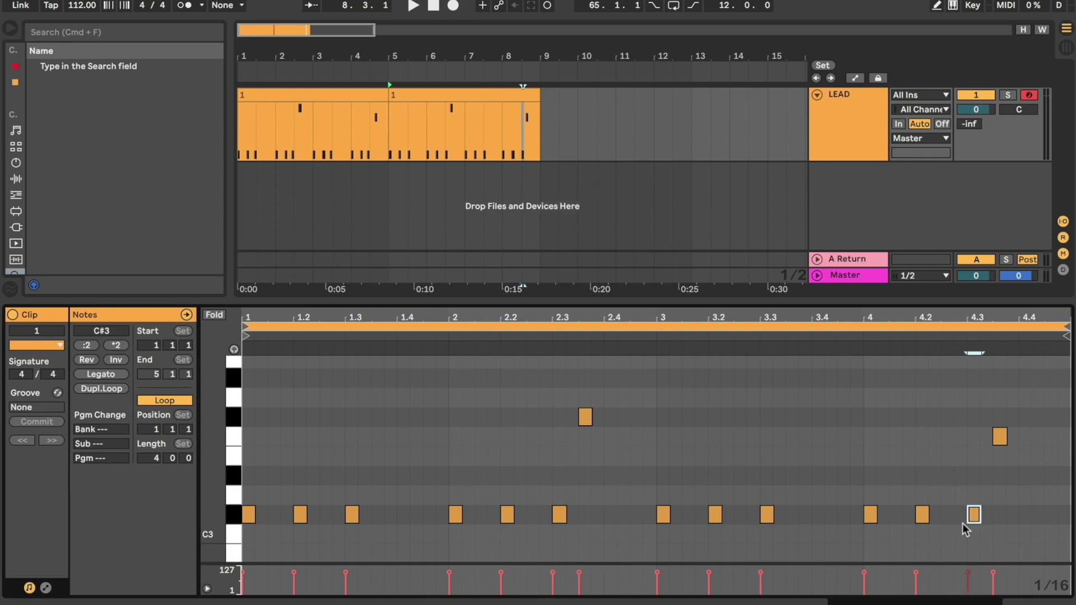
Add D#3 sixteenth notes at 1.3.4 and 3.3.4 in the copied clip and rename the clip 2
{"action": "double_click", "coordinate": [391, 476]}
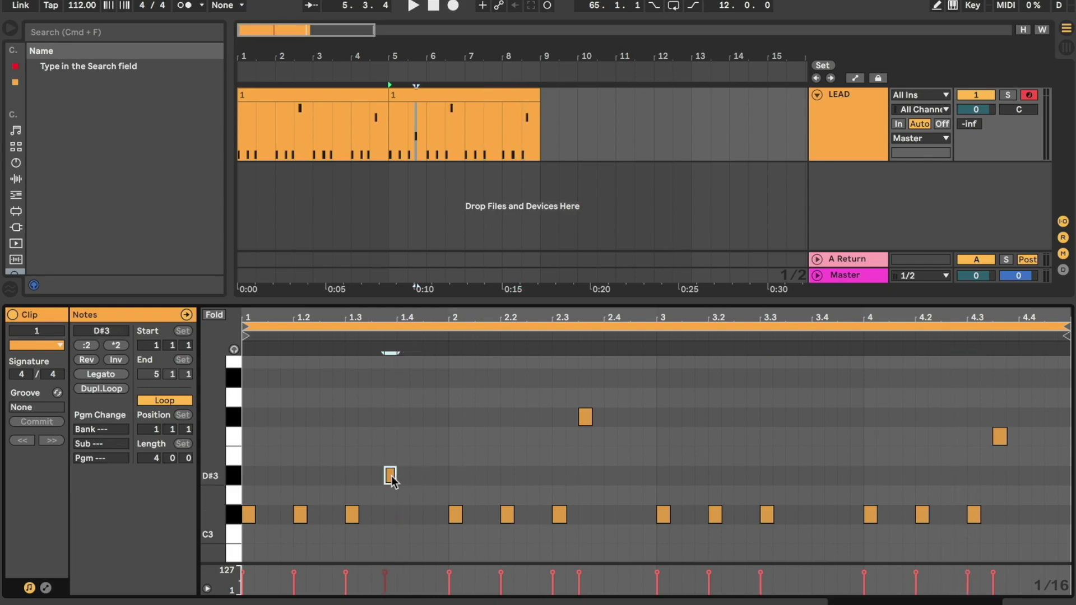
{"action": "double_click", "coordinate": [804, 476]}
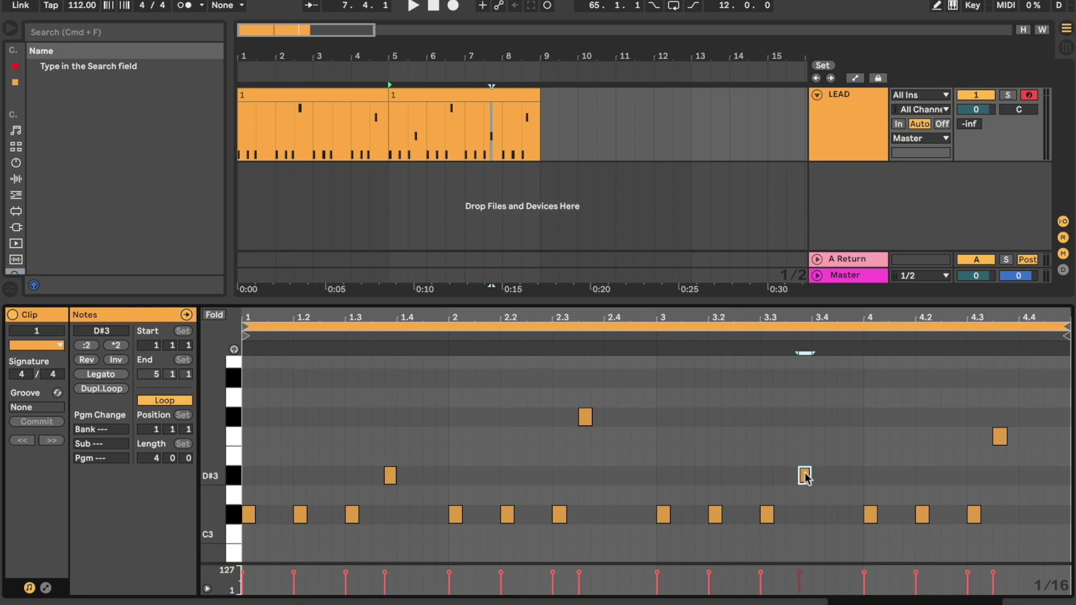
{"action": "left_click", "coordinate": [415, 96]}
{"action": "key", "text": "super+r"}
{"action": "type", "text": "2"}
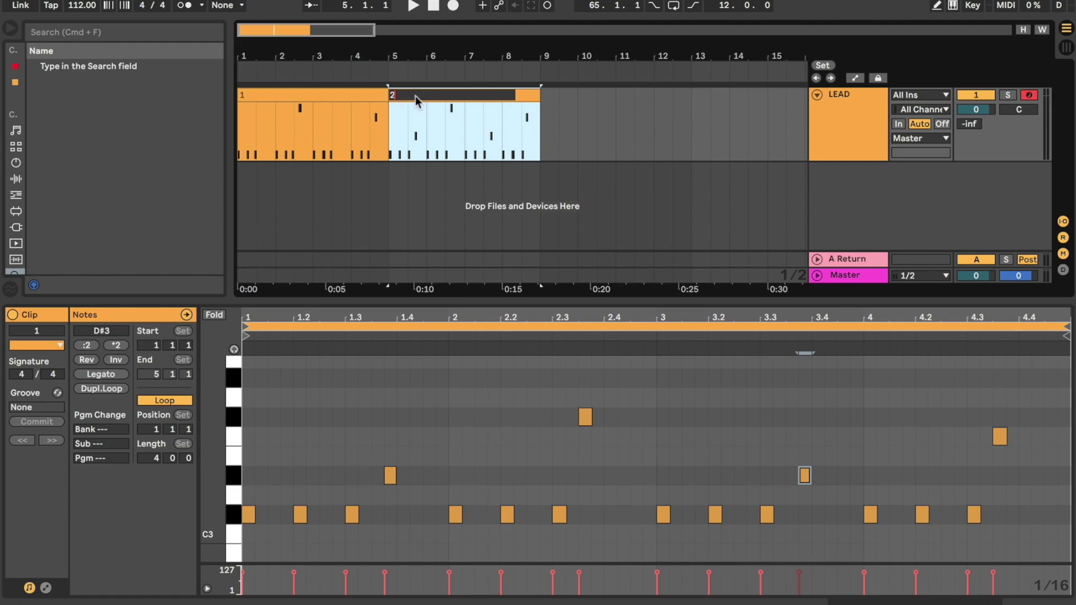
{"action": "key", "text": "Return"}
Loop the arrangement over clip 2 and play it to hear the added notes
{"action": "key", "text": "super+l"}
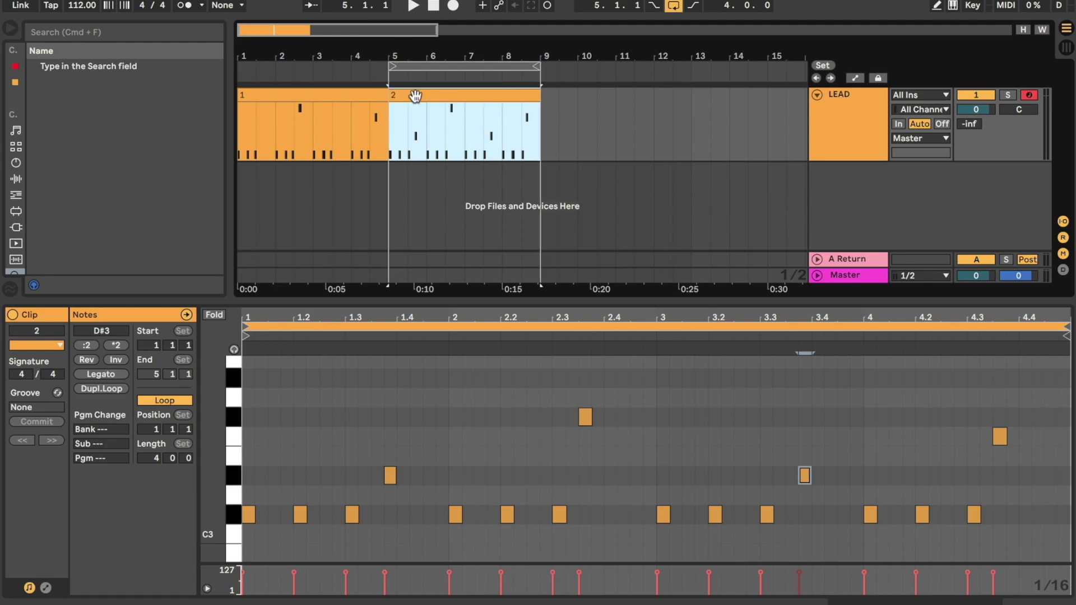
{"action": "key", "text": "space"}
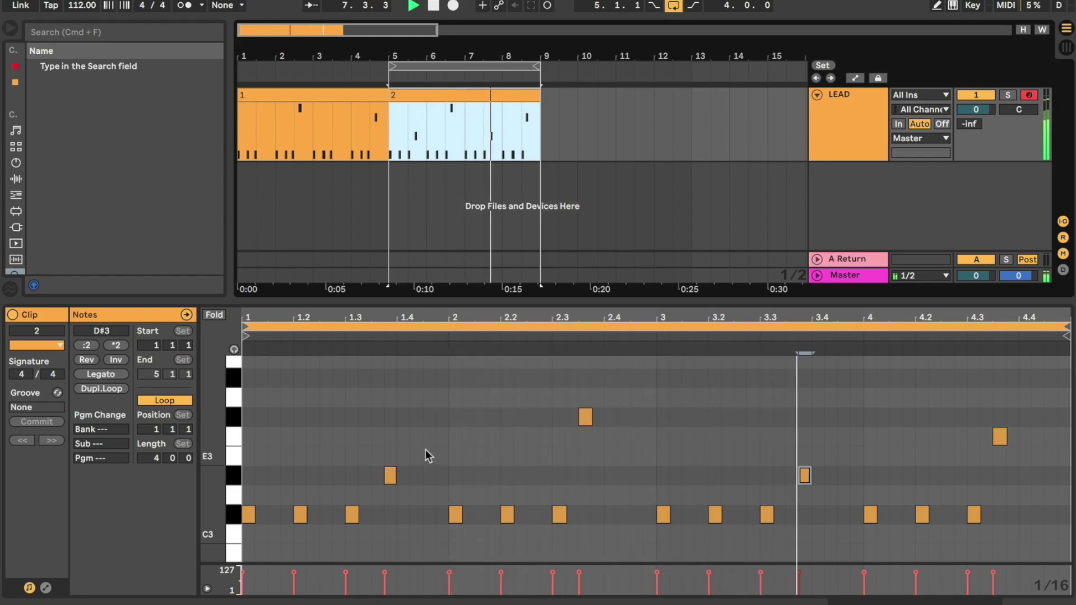
{"action": "left_click", "coordinate": [370, 456]}
{"action": "key", "text": "space"}
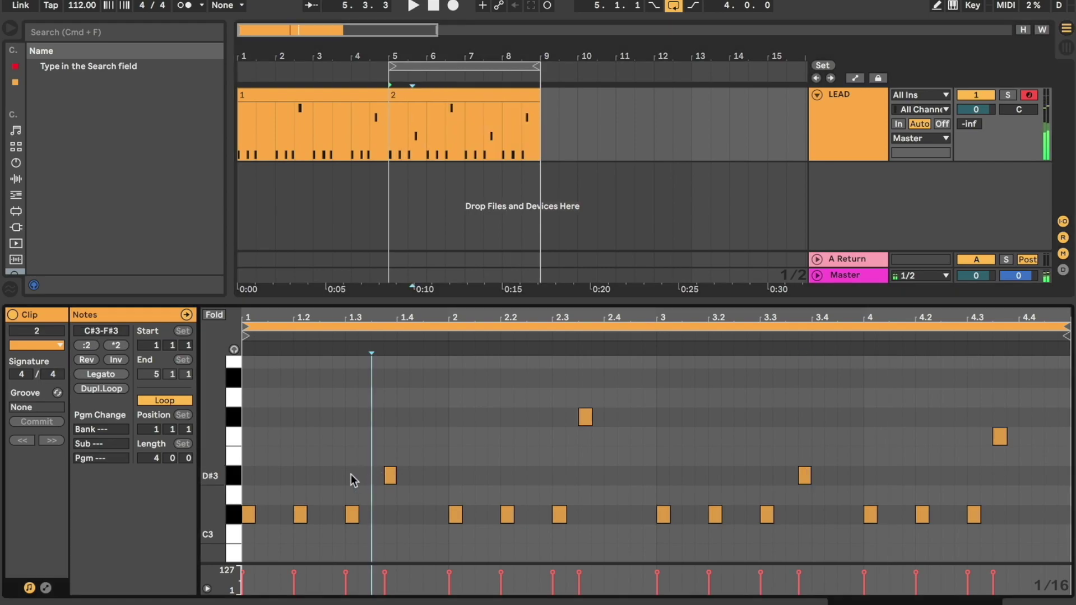
Shift both D#3 notes in clip 2 one sixteenth to the left and listen to the result
{"action": "left_click_drag", "start_coordinate": [351, 474], "coordinate": [835, 475]}
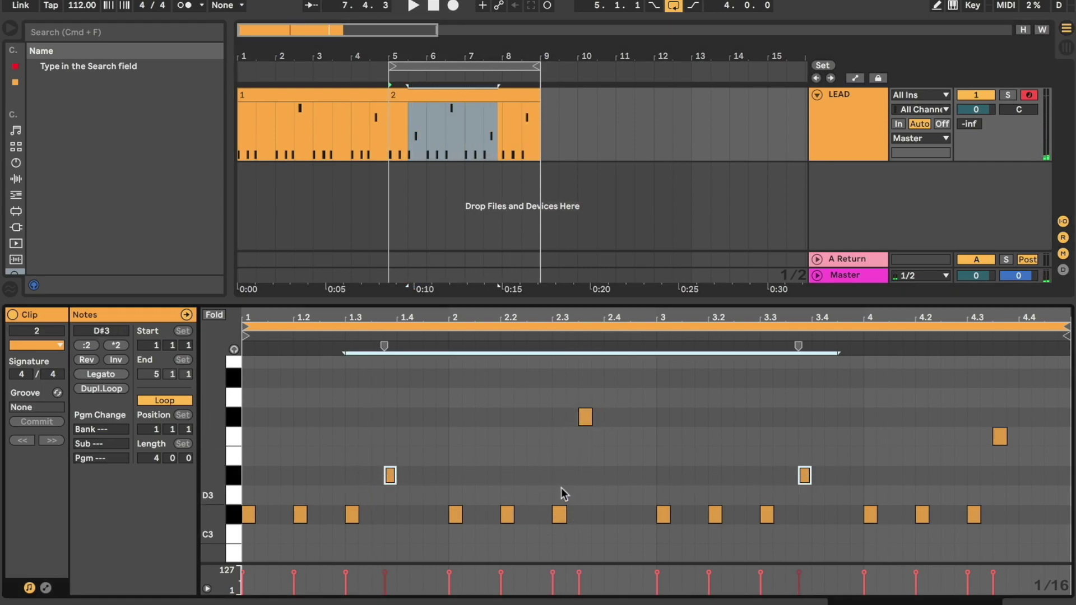
{"action": "key", "text": "Left"}
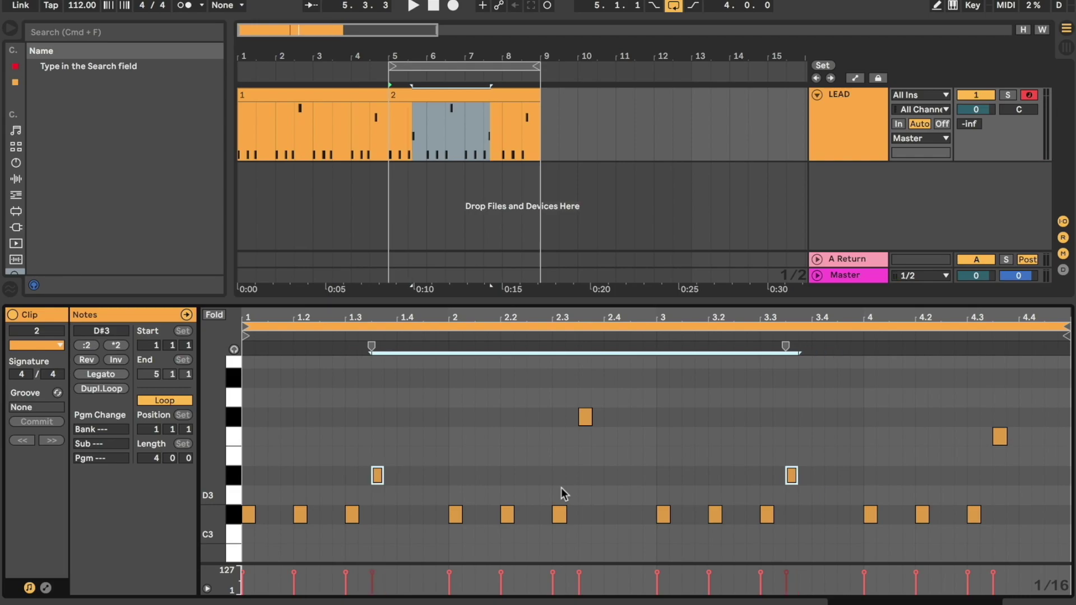
{"action": "key", "text": "space"}
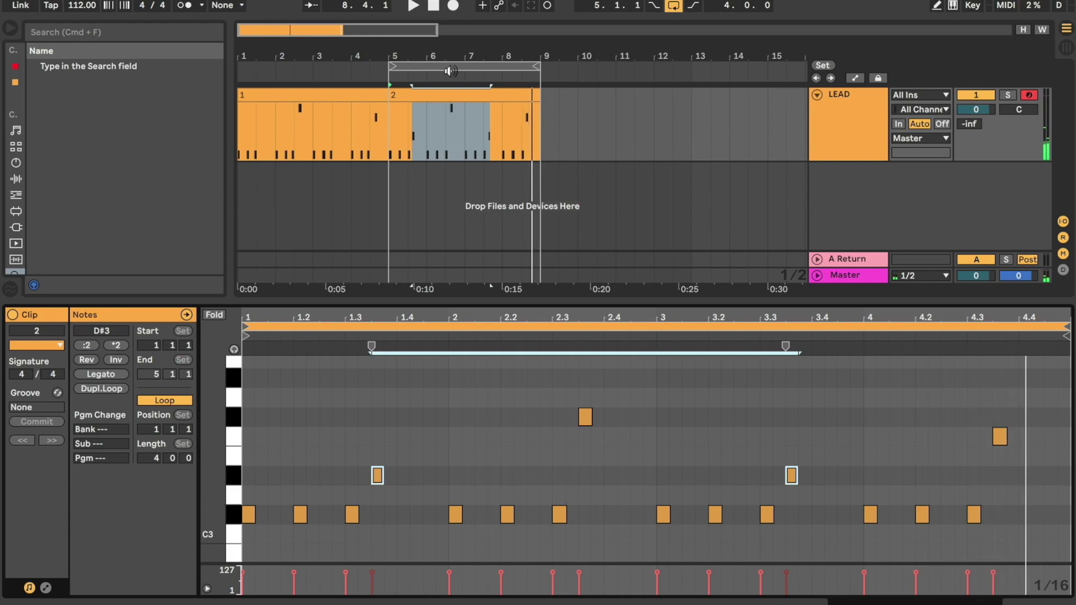
Set the arrangement loop to cover clips 1 and 2, bars 1 to 9, and play both from the start
{"action": "left_click_drag", "start_coordinate": [445, 62], "coordinate": [285, 63]}
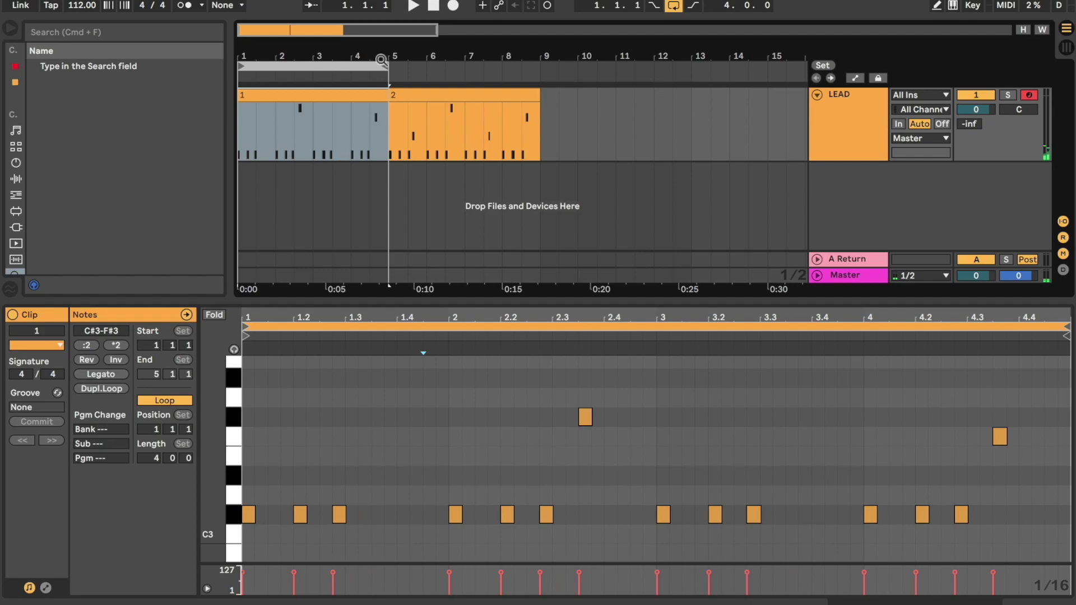
{"action": "left_click_drag", "start_coordinate": [384, 67], "coordinate": [528, 66]}
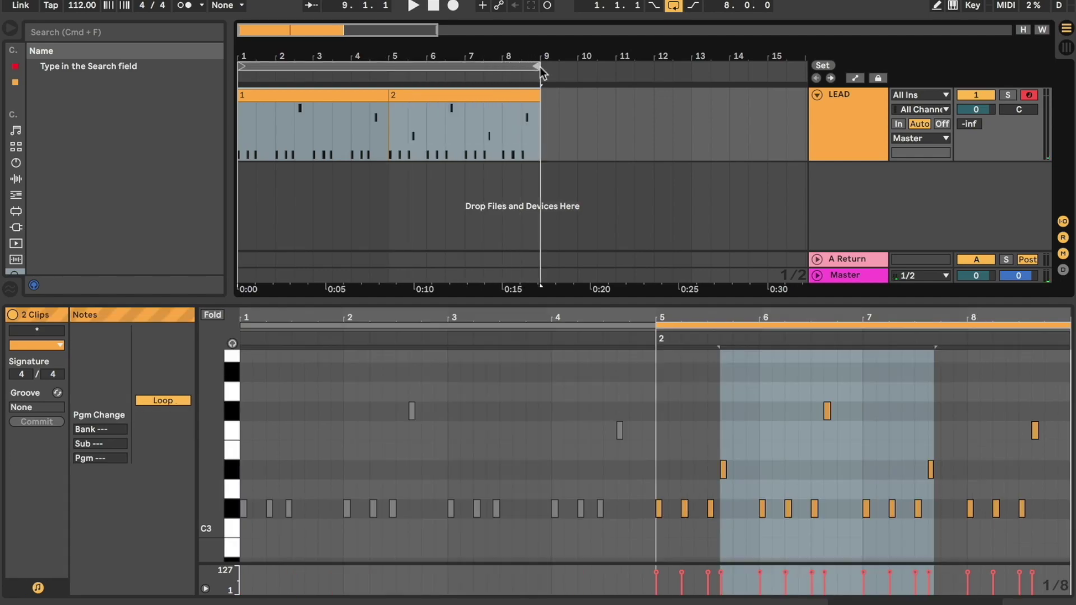
{"action": "left_click", "coordinate": [453, 63]}
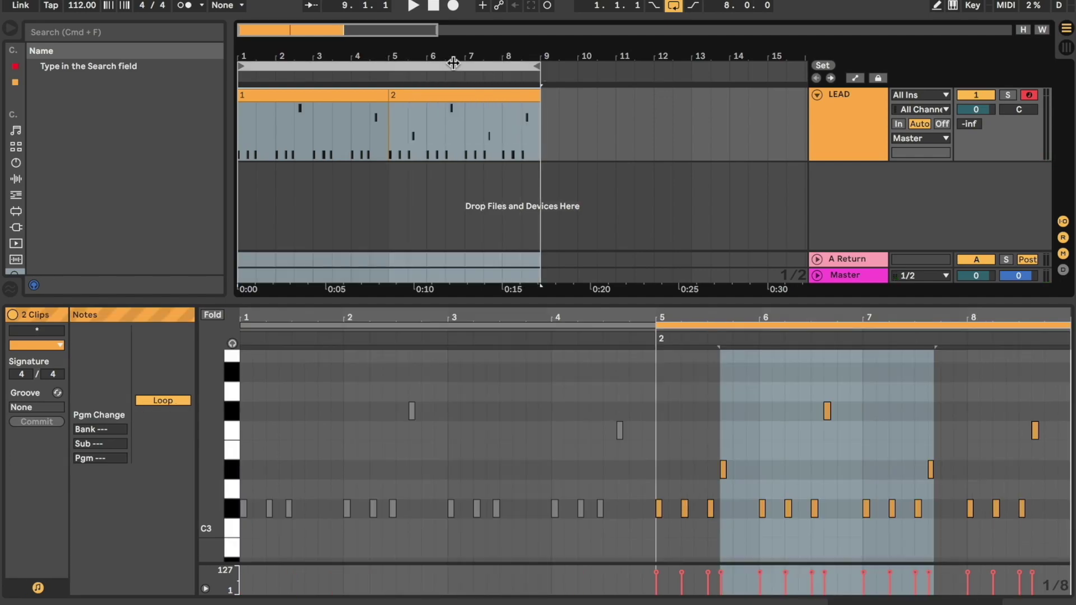
{"action": "left_click", "coordinate": [341, 96]}
{"action": "key", "text": "space"}
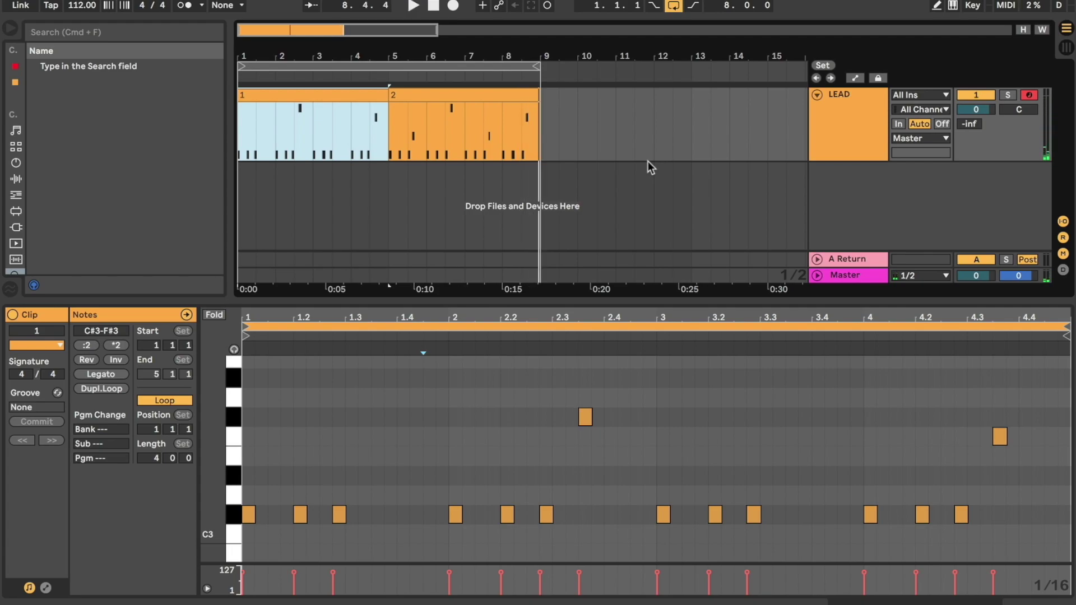
Open the Serum instrument on the LEAD track and position its window so that both clips stay visible
{"action": "left_click", "coordinate": [331, 97]}
{"action": "left_click", "coordinate": [430, 94]}
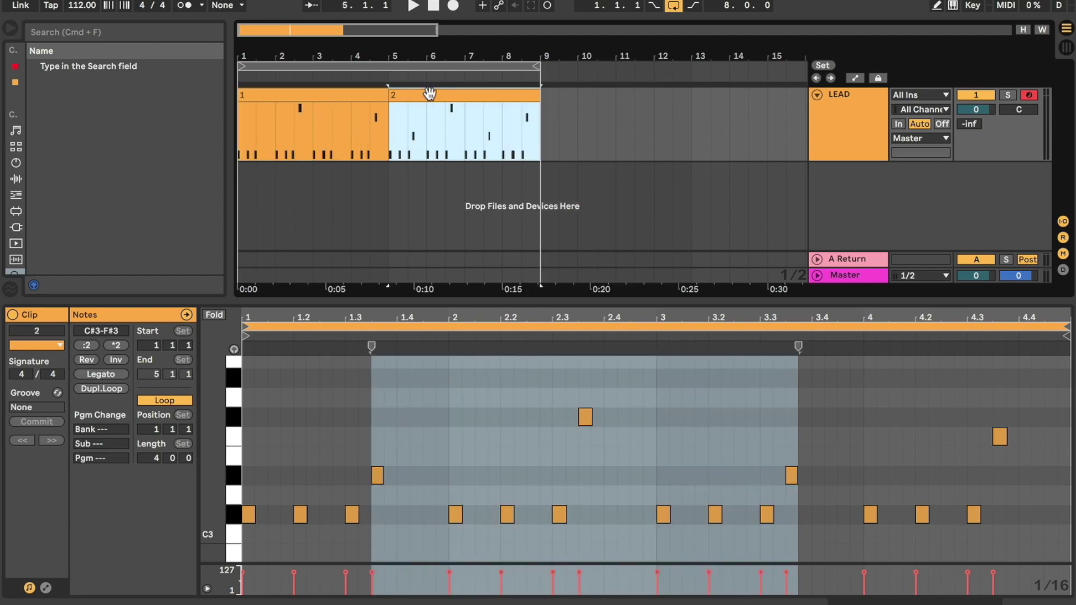
{"action": "left_click", "coordinate": [841, 119]}
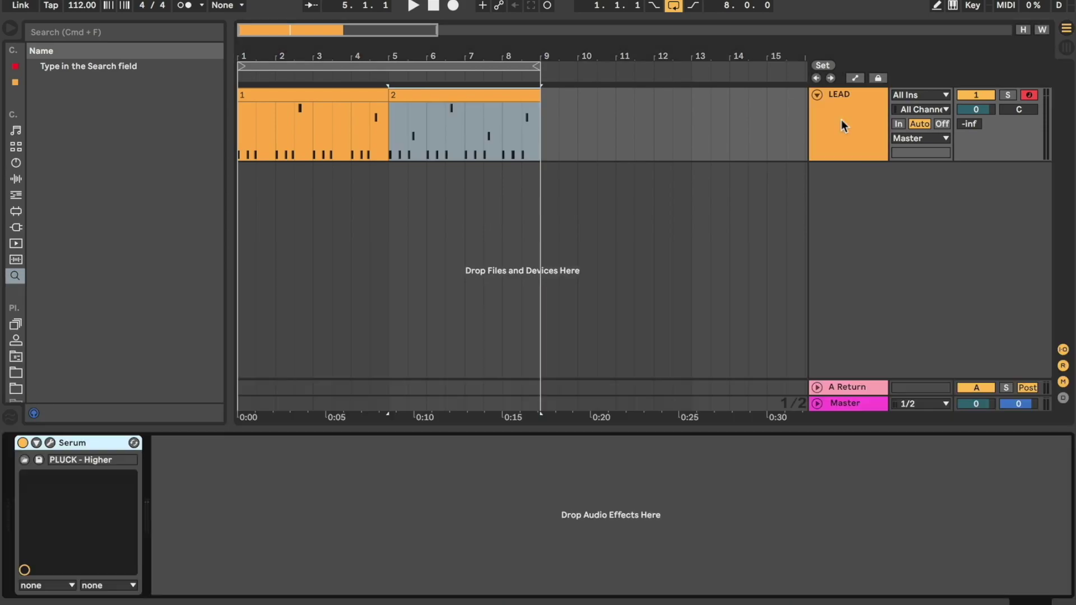
{"action": "left_click", "coordinate": [50, 443]}
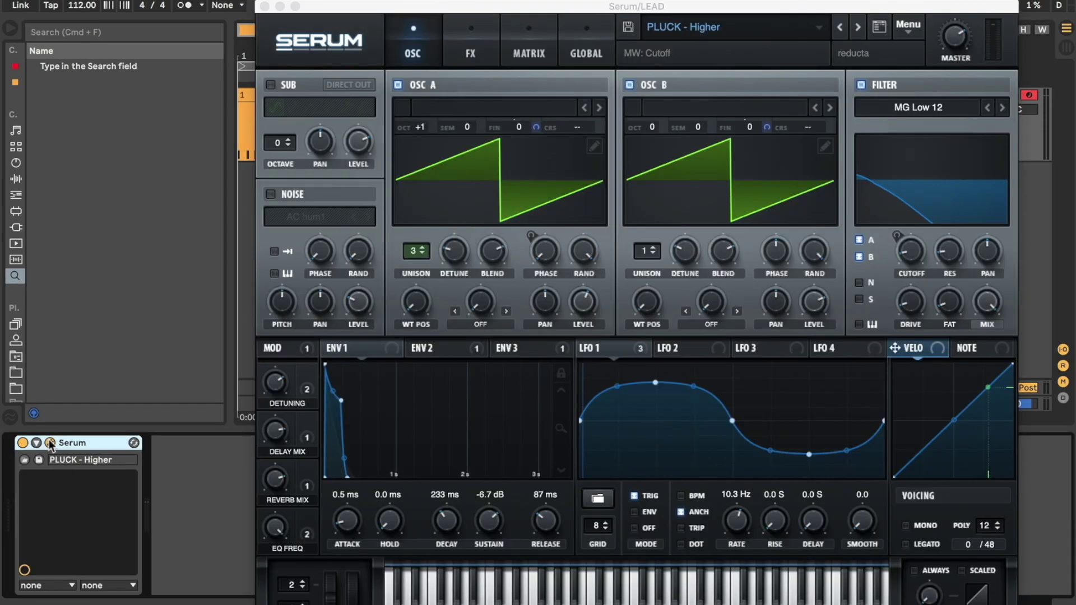
{"action": "right_click", "coordinate": [913, 253]}
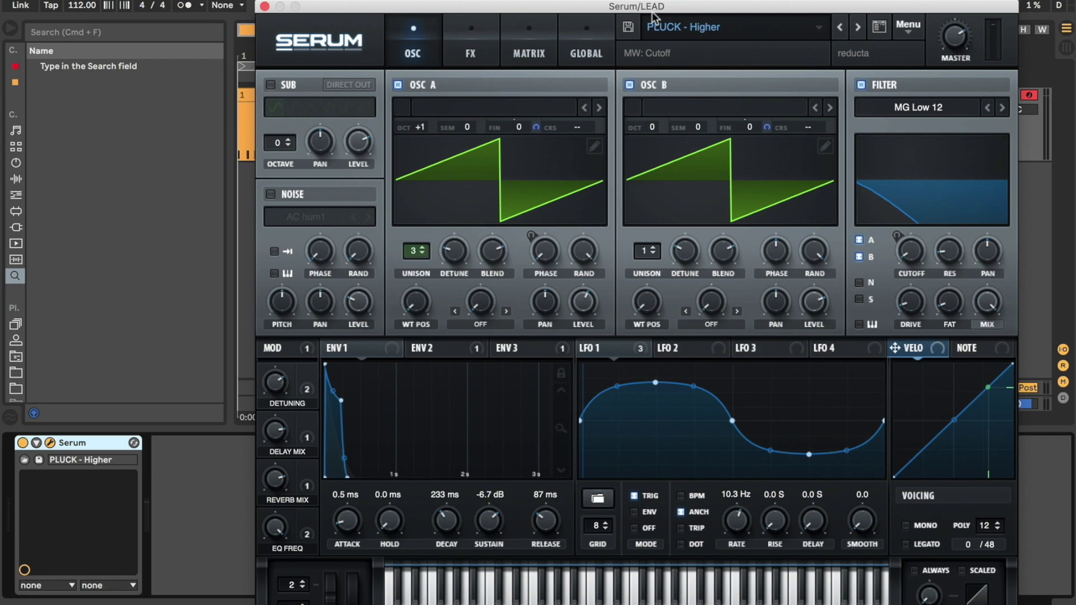
{"action": "left_click_drag", "start_coordinate": [644, 7], "coordinate": [635, 187]}
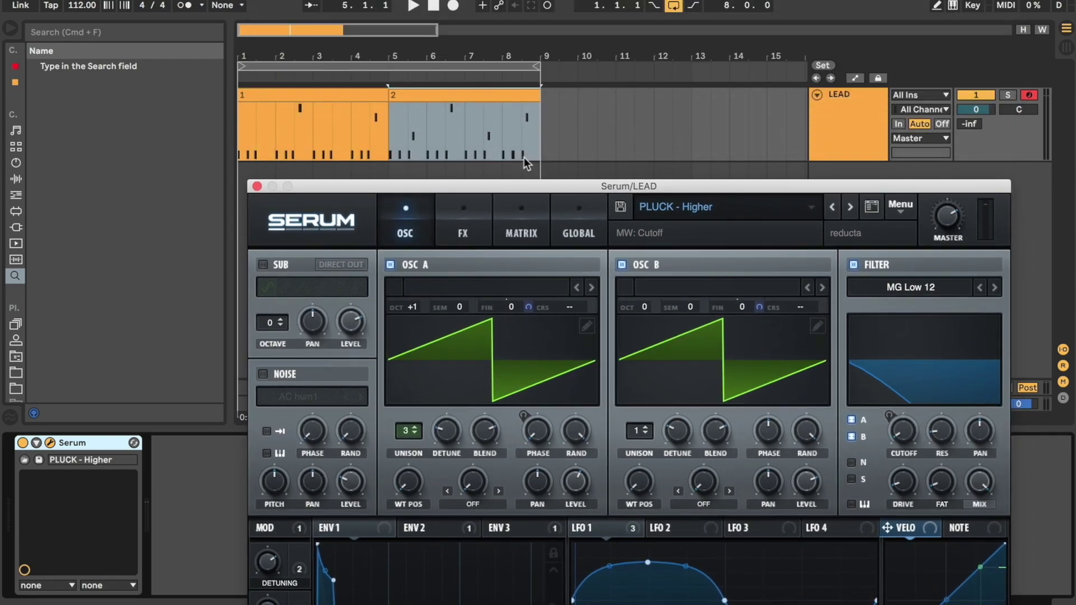
Play the loop from clip 1 while raising Serum's filter cutoff, and close the Serum window
{"action": "left_click", "coordinate": [343, 96]}
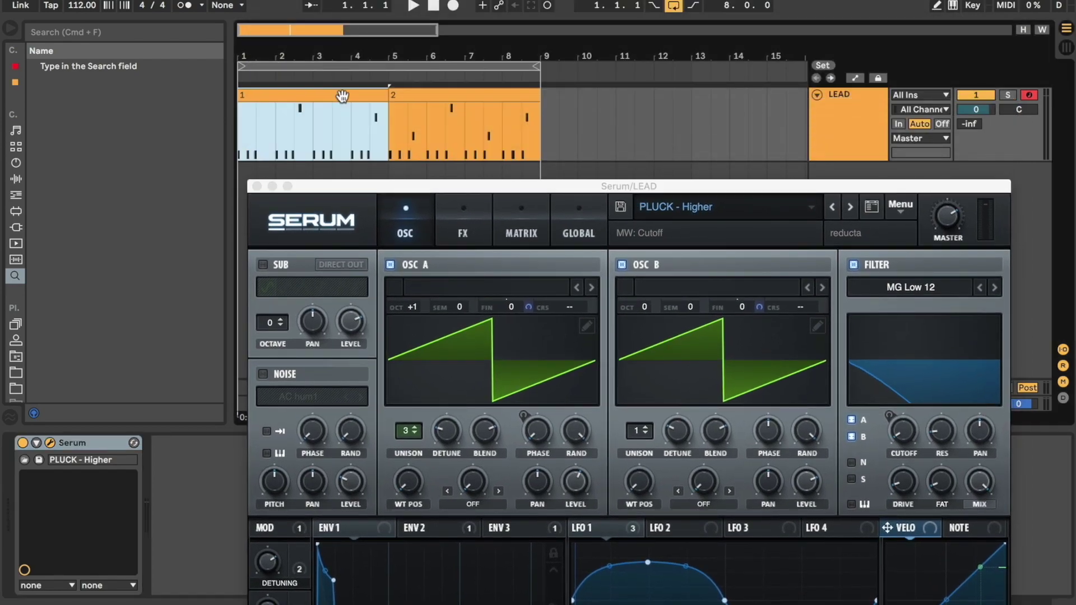
{"action": "right_click", "coordinate": [901, 436]}
{"action": "left_click", "coordinate": [902, 435]}
{"action": "key", "text": "space"}
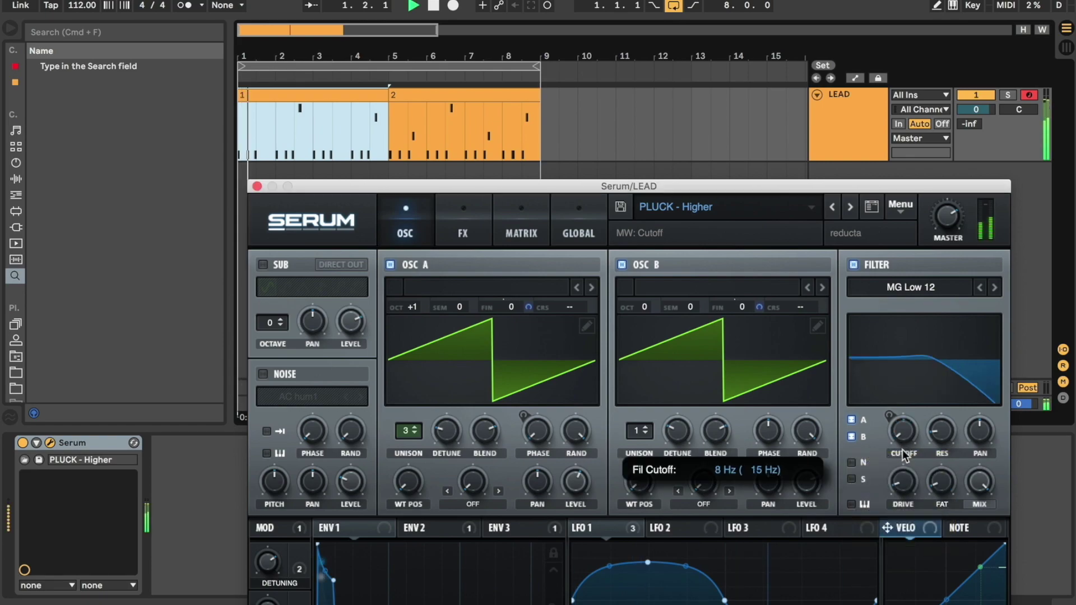
{"action": "mouse_move", "coordinate": [910, 441]}
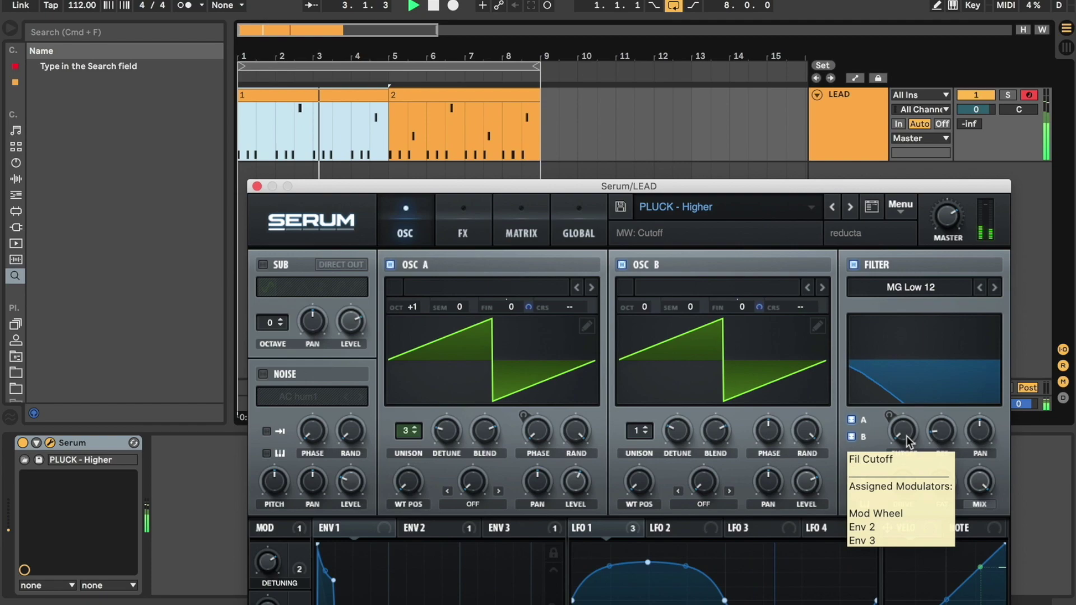
{"action": "left_click_drag", "start_coordinate": [908, 439], "coordinate": [913, 330]}
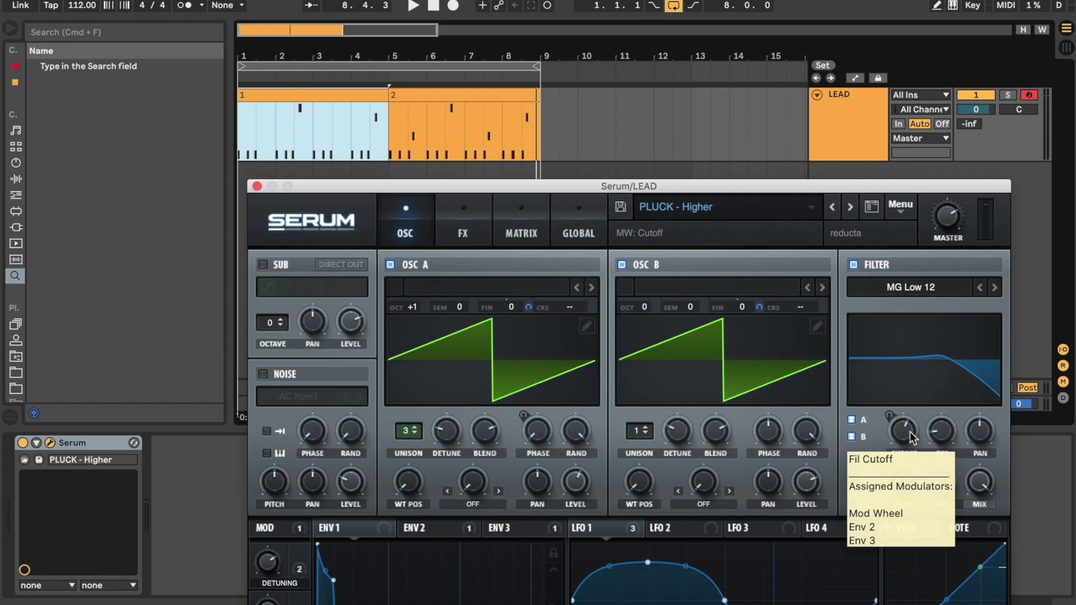
{"action": "left_click", "coordinate": [256, 186]}
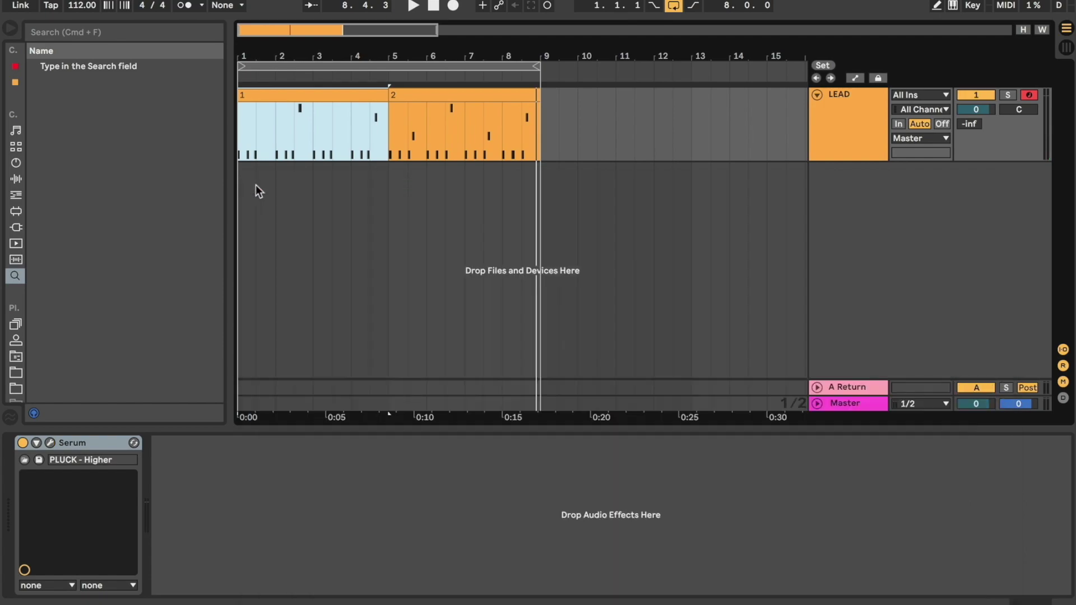
Duplicate clip 2 to bar 9 and set the arrangement loop to the copy, bars 9 to 13
{"action": "left_click", "coordinate": [415, 96]}
{"action": "key", "text": "super+d"}
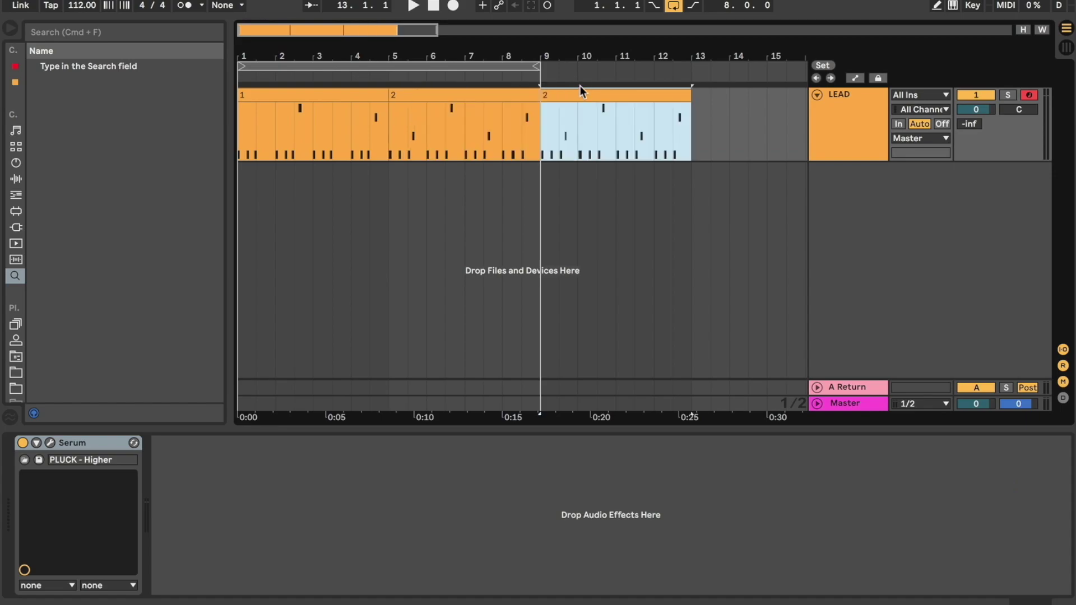
{"action": "key", "text": "super+l"}
{"action": "double_click", "coordinate": [688, 147]}
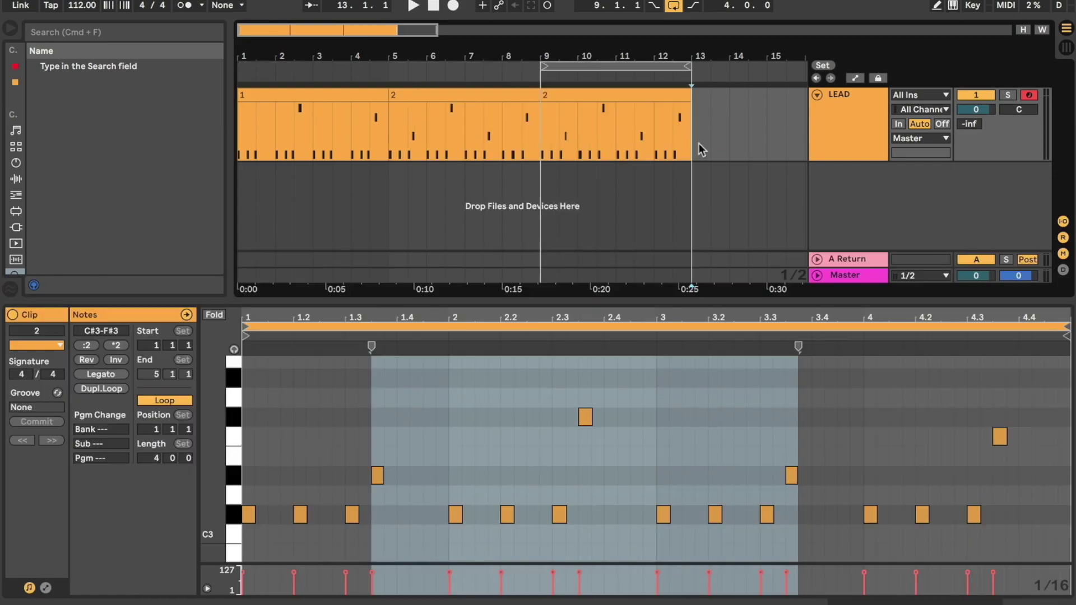
Rename the clip starting at bar 9 as 3
{"action": "left_click", "coordinate": [599, 96]}
{"action": "key", "text": "super+r"}
{"action": "type", "text": "3"}
{"action": "key", "text": "Return"}
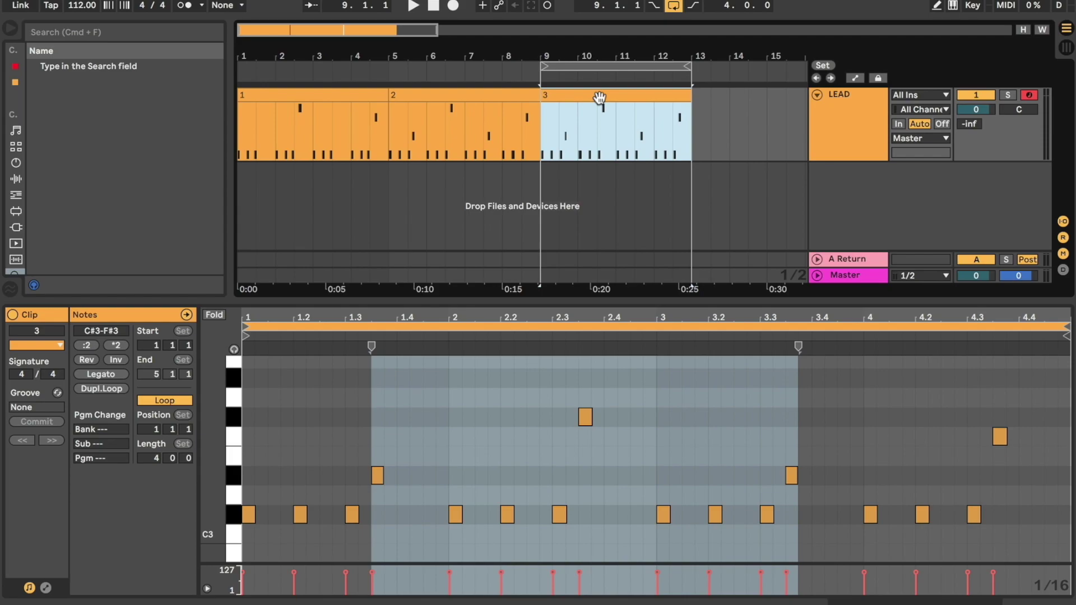
In clip 3, add sixteenth notes F#3 at 1.4.2 and G#3 at 1.4.3, and play the result briefly
{"action": "left_click", "coordinate": [392, 380]}
{"action": "left_click_drag", "start_coordinate": [392, 379], "coordinate": [443, 469]}
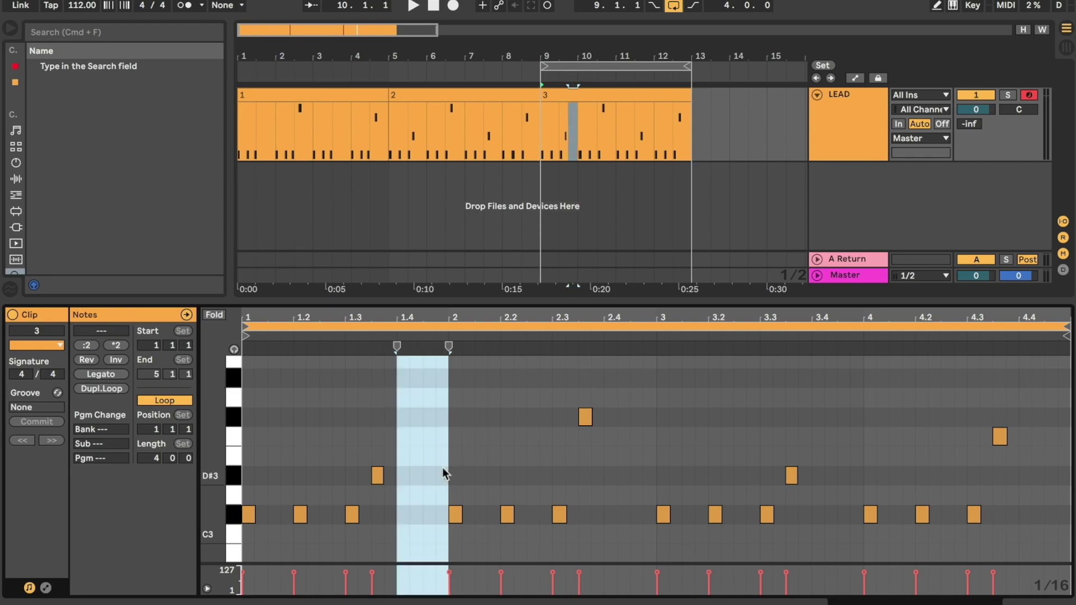
{"action": "double_click", "coordinate": [415, 417]}
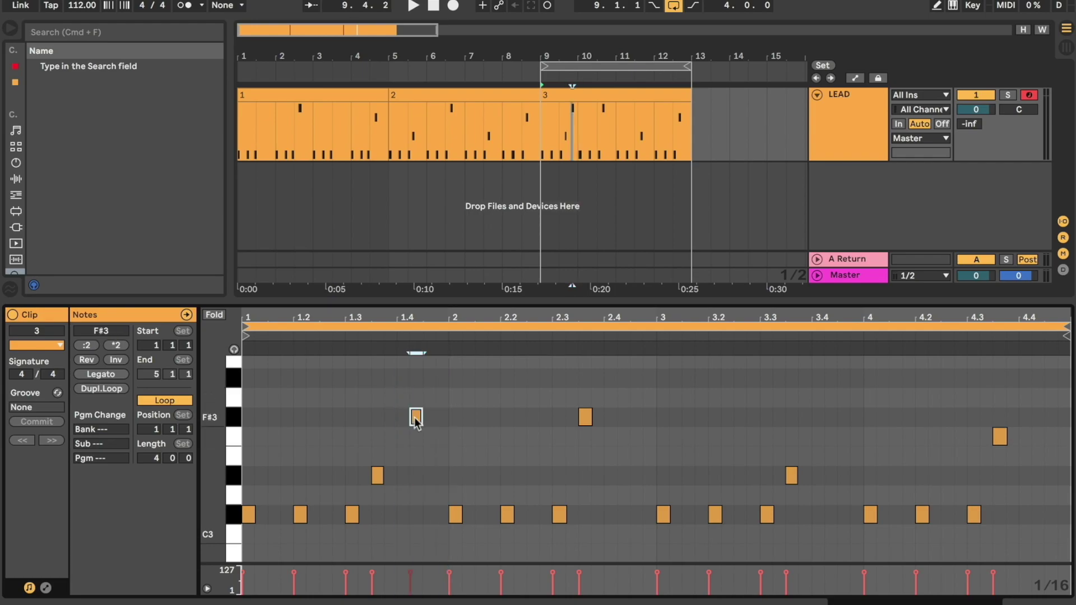
{"action": "double_click", "coordinate": [429, 379]}
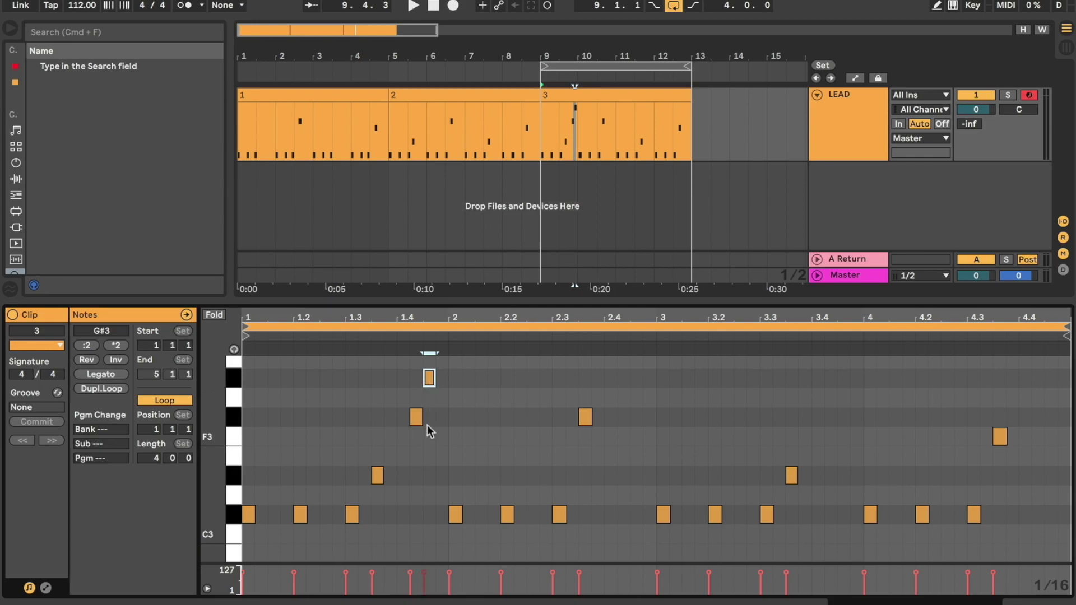
{"action": "key", "text": "space"}
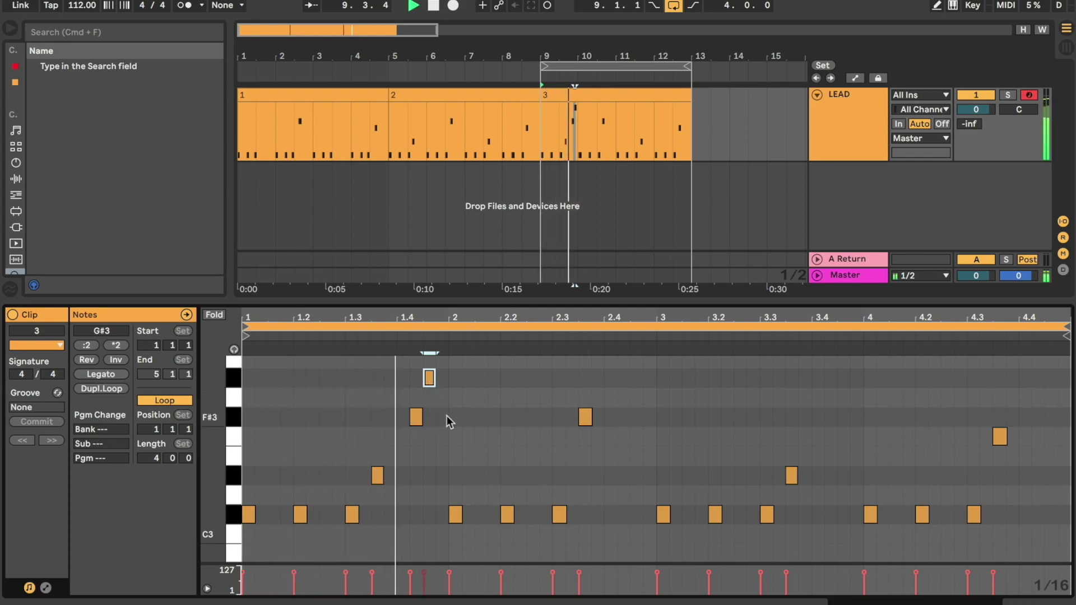
{"action": "key", "text": "space"}
Shift the new F#3 and G#3 notes one sixteenth earlier to start at 1.4, and audition the phrase
{"action": "left_click", "coordinate": [436, 418]}
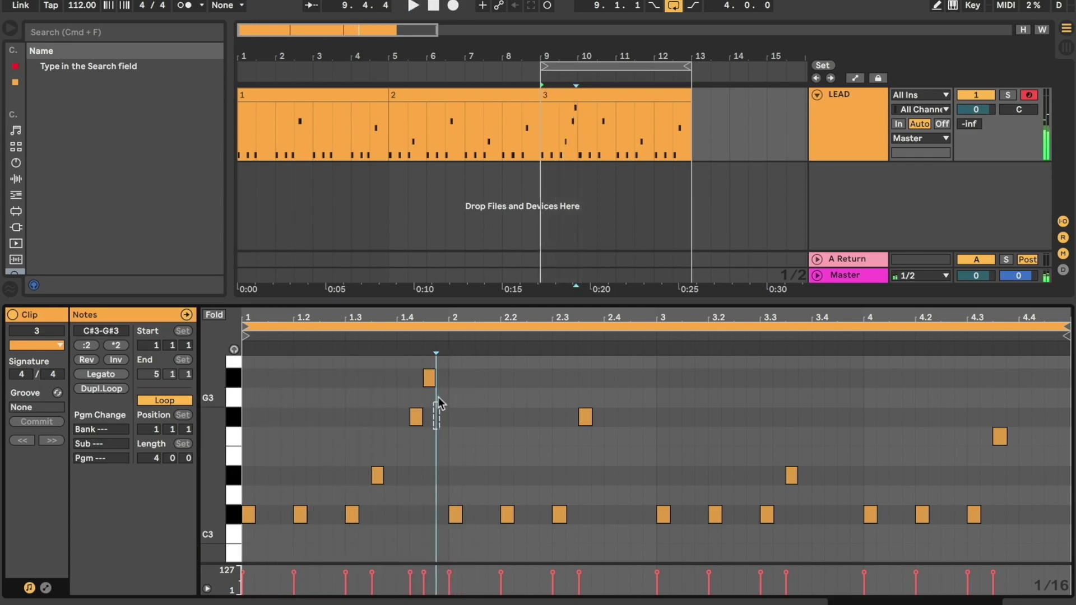
{"action": "left_click_drag", "start_coordinate": [439, 397], "coordinate": [413, 367]}
{"action": "key", "text": "Left"}
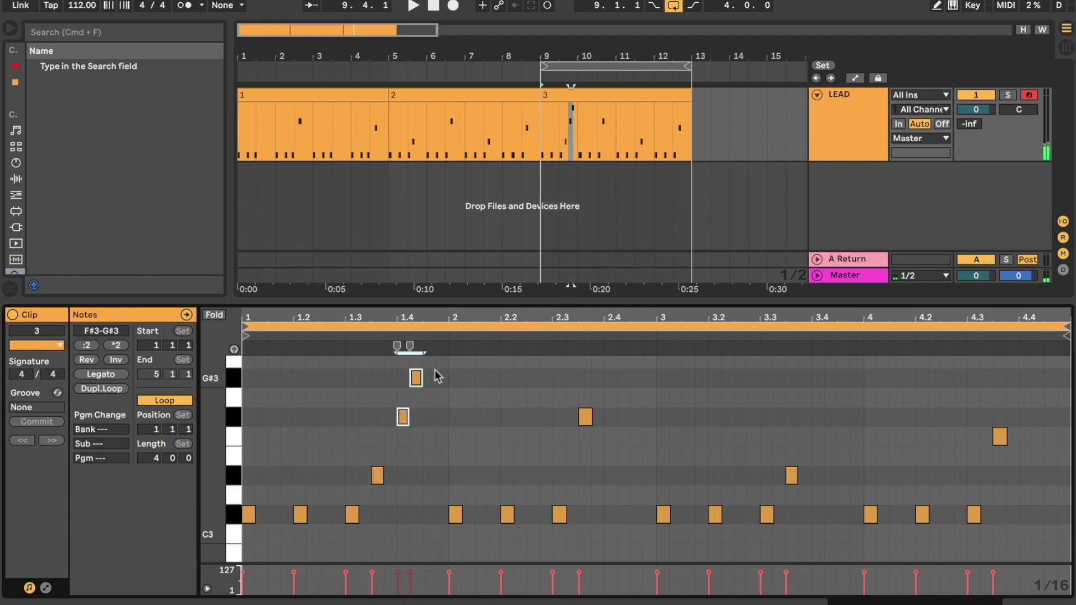
{"action": "key", "text": "space"}
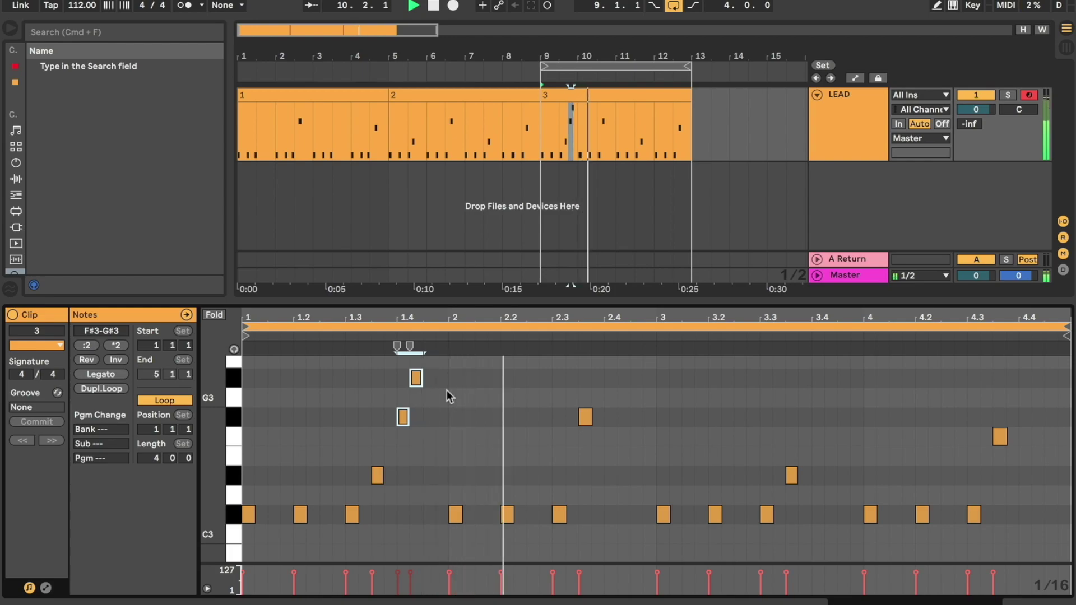
{"action": "key", "text": "space"}
Copy the F#3 and G#3 pair from beat 1.4 to beat 3.4 in clip 3
{"action": "mouse_move", "coordinate": [441, 371]}
{"action": "left_mouse_down"}
{"action": "mouse_move", "coordinate": [415, 421]}
{"action": "mouse_move", "coordinate": [382, 447]}
{"action": "left_mouse_up"}
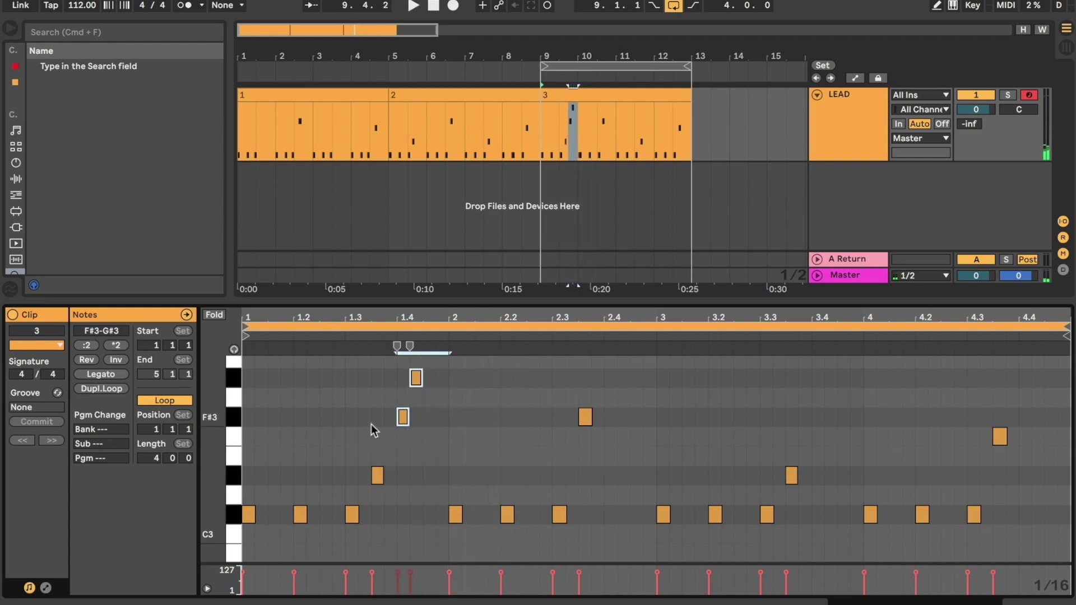
{"action": "mouse_move", "coordinate": [392, 362]}
{"action": "left_mouse_down"}
{"action": "mouse_move", "coordinate": [408, 389]}
{"action": "mouse_move", "coordinate": [406, 362]}
{"action": "mouse_move", "coordinate": [419, 427]}
{"action": "mouse_move", "coordinate": [401, 419]}
{"action": "mouse_move", "coordinate": [823, 417]}
{"action": "left_mouse_up"}
{"action": "left_click", "coordinate": [608, 391]}
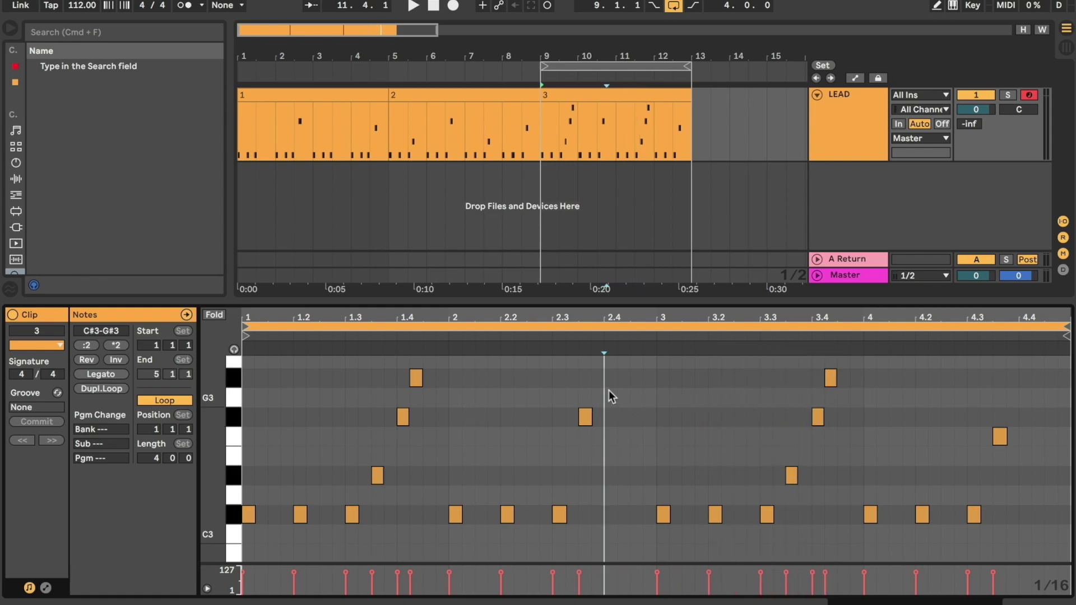
Add sixteenth notes F3 at 2.4 and D#3 at 2.4.3 to finish the second bar's phrase
{"action": "left_click_drag", "start_coordinate": [609, 392], "coordinate": [651, 464]}
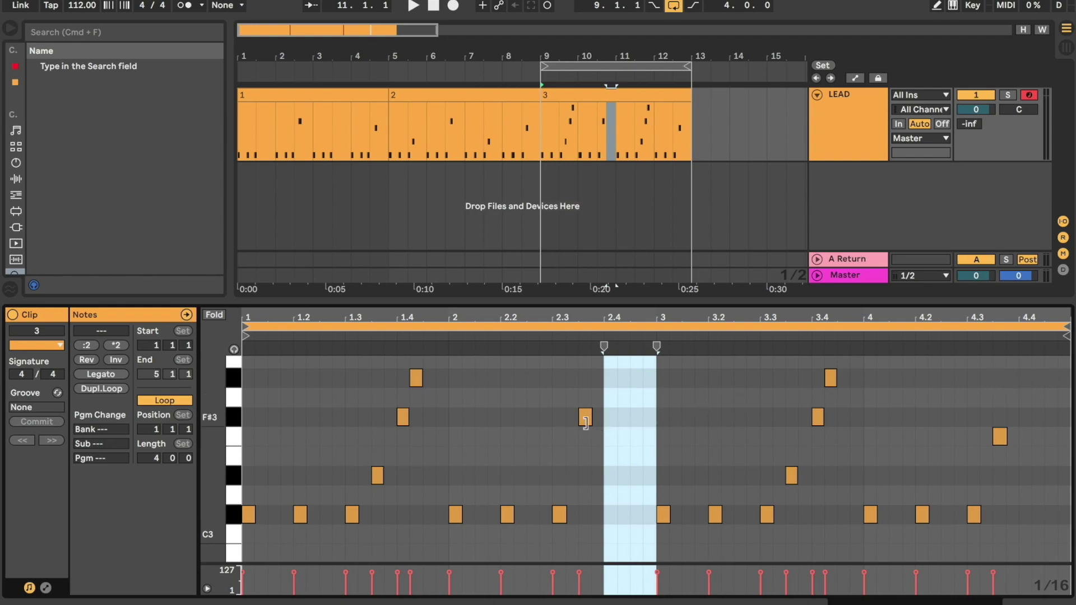
{"action": "left_click", "coordinate": [610, 447]}
{"action": "double_click", "coordinate": [610, 438]}
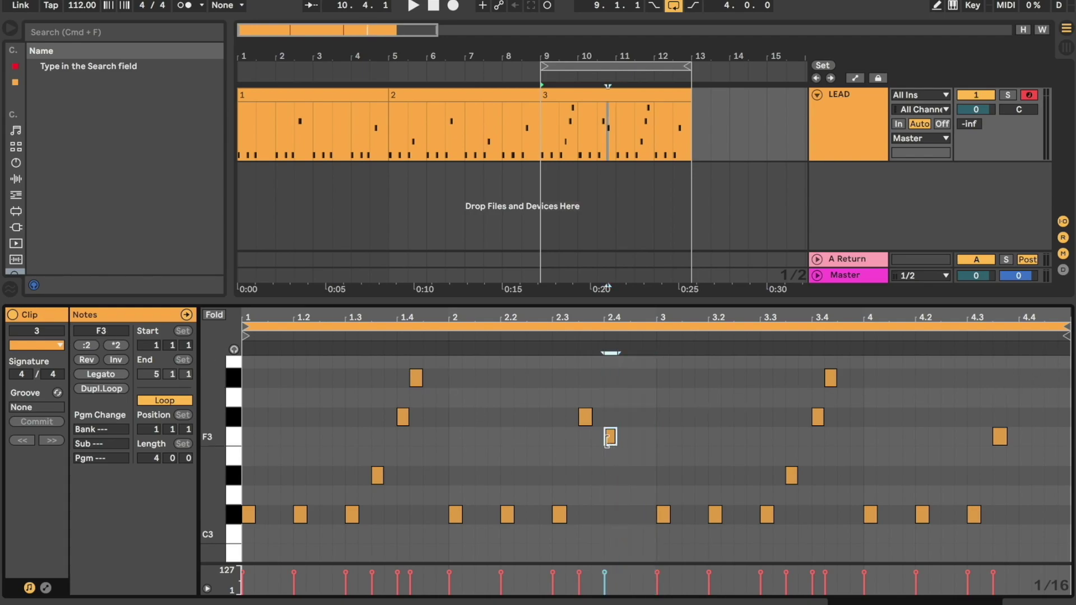
{"action": "left_click_drag", "start_coordinate": [610, 439], "coordinate": [641, 485]}
Audition clip 3 from bar 9 while moving the arrangement loop start to bar 10, and stop playback
{"action": "key", "text": "space"}
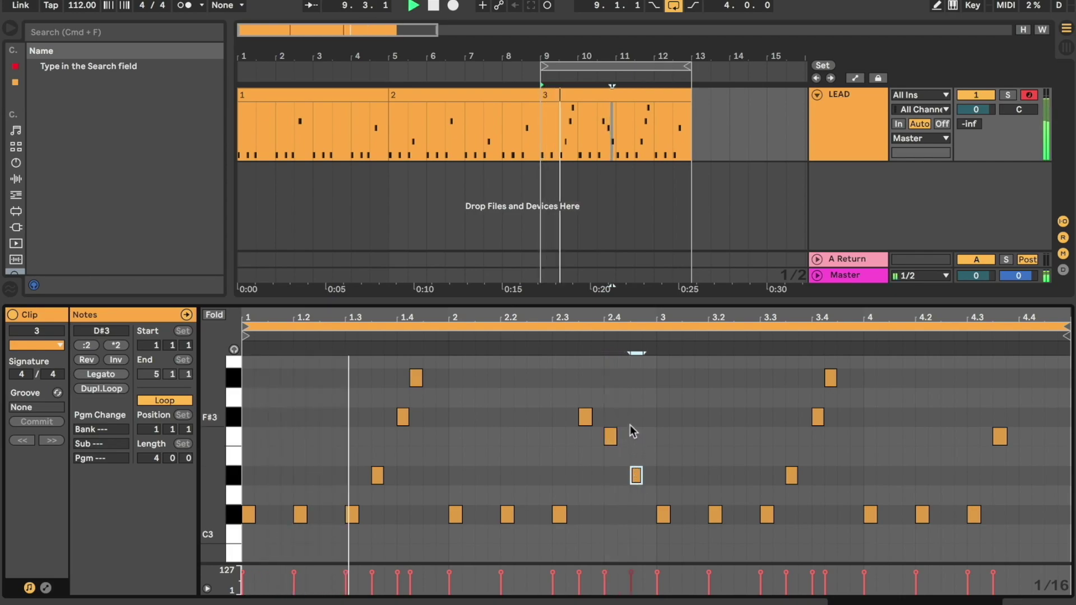
{"action": "left_click_drag", "start_coordinate": [541, 66], "coordinate": [582, 66]}
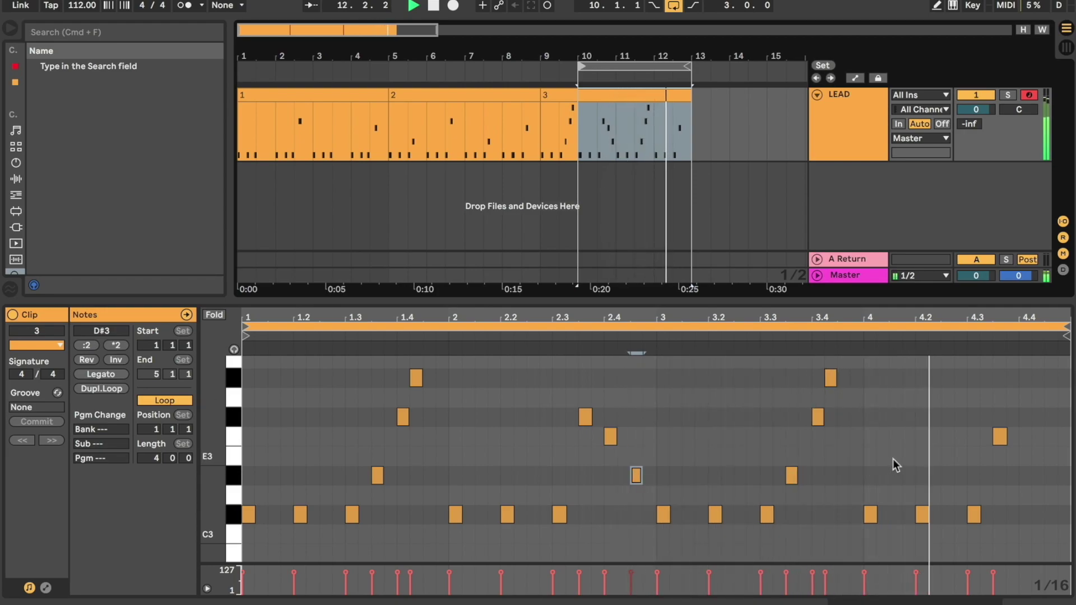
{"action": "key", "text": "space"}
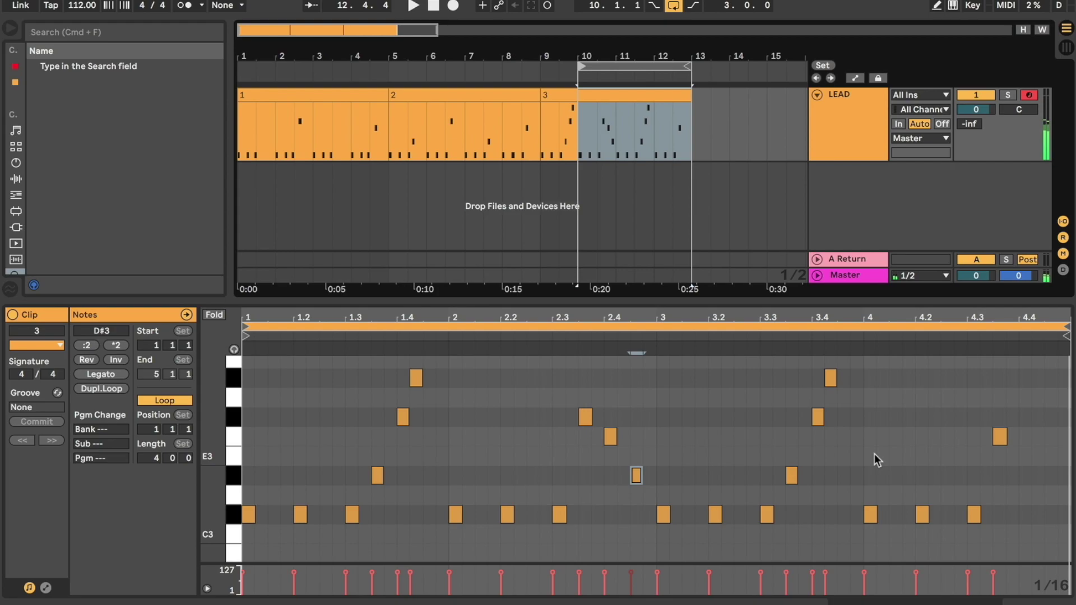
Repitch the last three notes of clip 3's second bar to D#3, F#3 and F3 in order
{"action": "left_click", "coordinate": [657, 396]}
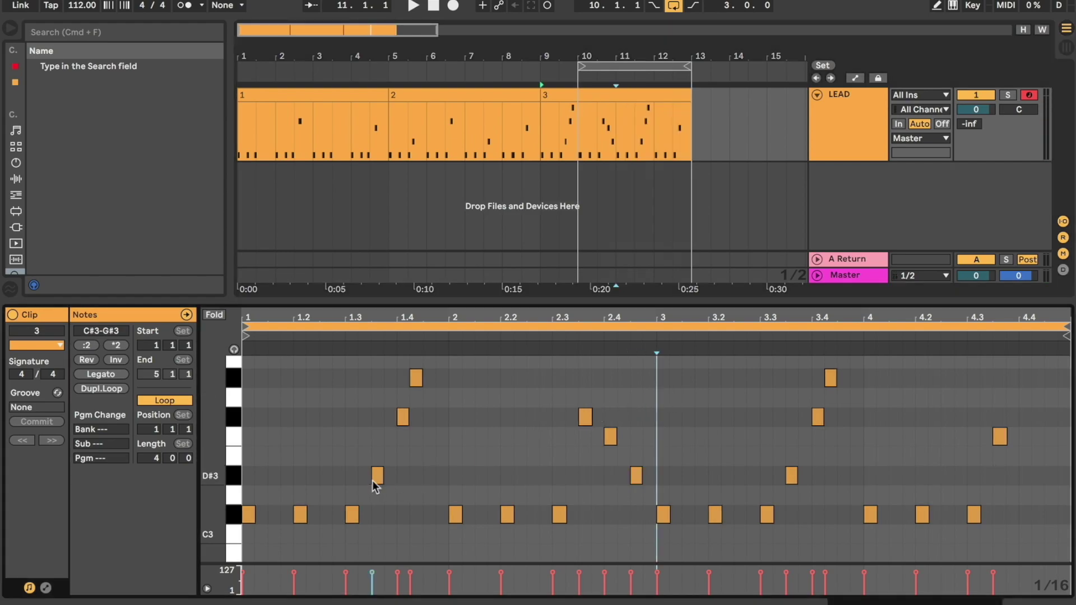
{"action": "left_click_drag", "start_coordinate": [372, 503], "coordinate": [444, 387]}
{"action": "left_click_drag", "start_coordinate": [531, 385], "coordinate": [654, 487]}
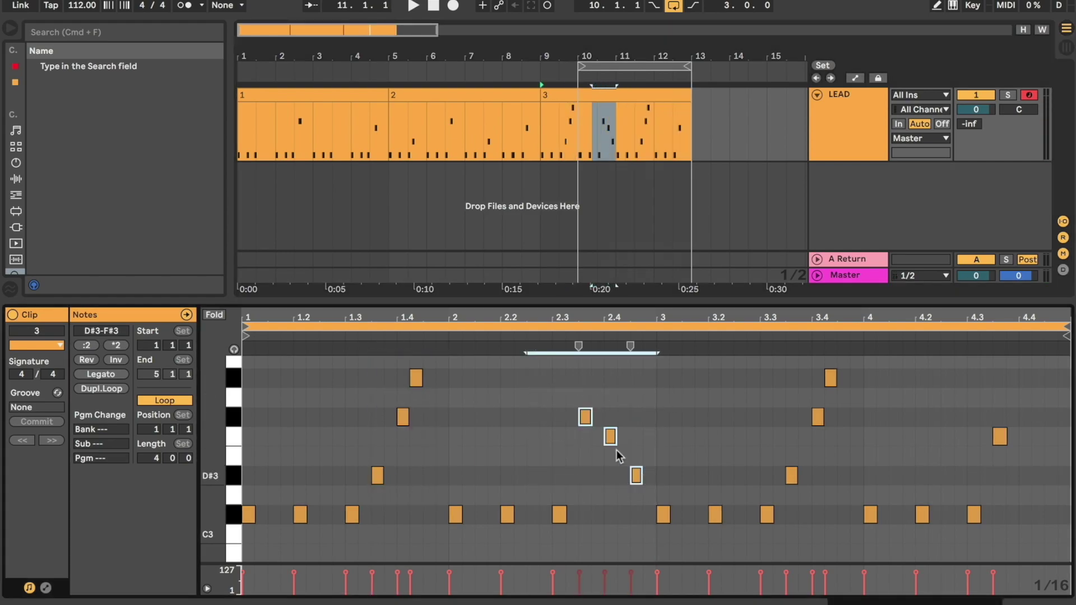
{"action": "left_click", "coordinate": [585, 451]}
{"action": "left_click", "coordinate": [585, 417]}
{"action": "key", "text": "Down"}
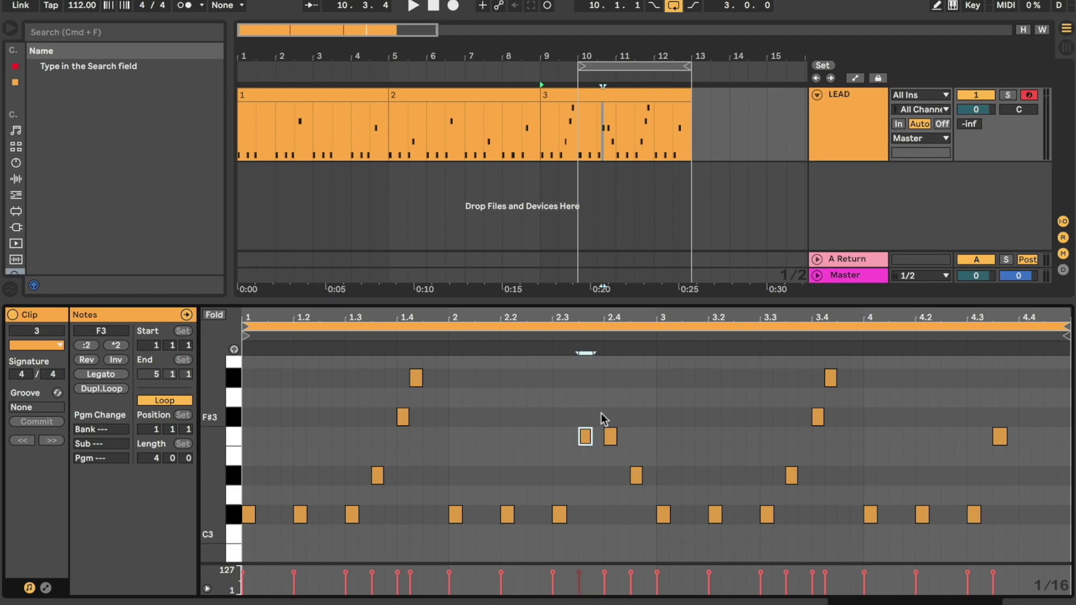
{"action": "key", "text": "Down"}
{"action": "key", "text": "Down"}
{"action": "left_click", "coordinate": [610, 436]}
{"action": "key", "text": "Up"}
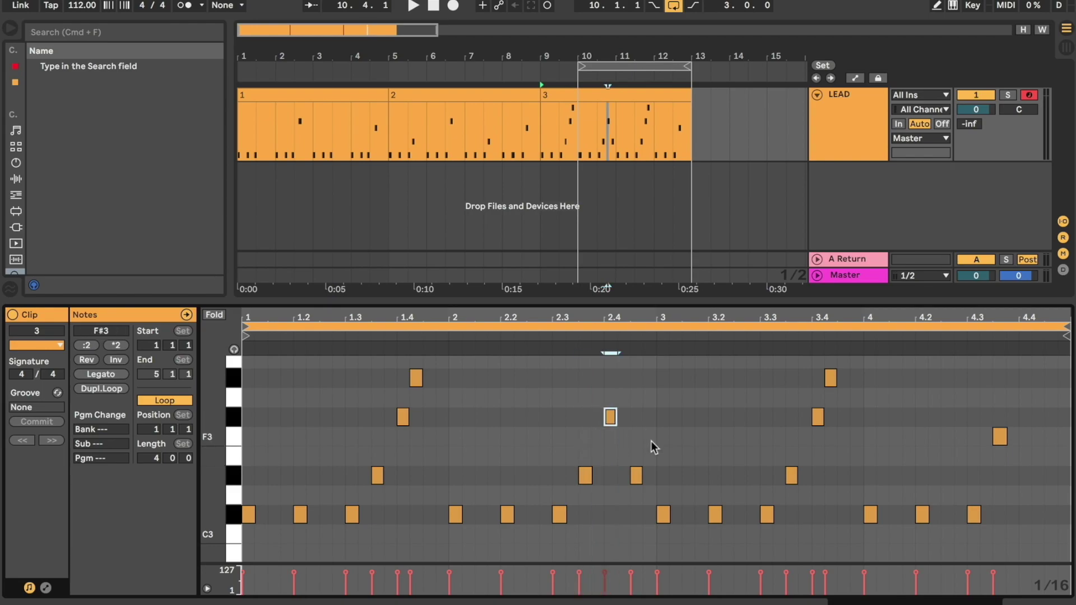
{"action": "left_click", "coordinate": [636, 476]}
{"action": "key", "text": "Up"}
{"action": "key", "text": "Up"}
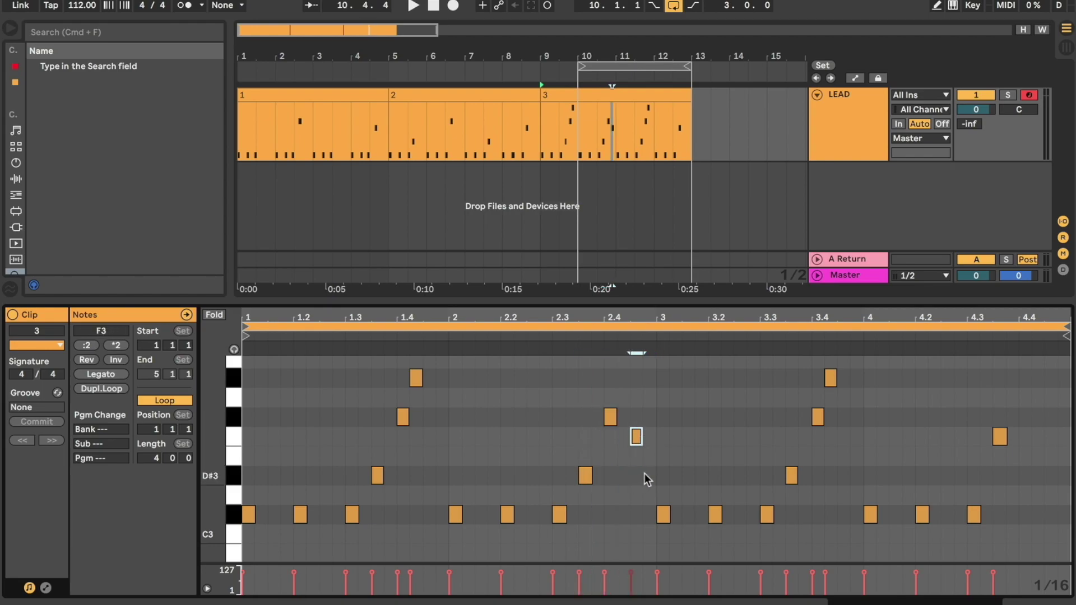
With clip 3 playing, copy the D#3, F#3, F3 figure to 4.3.3 in the fourth bar, replacing the existing F3
{"action": "key", "text": "space"}
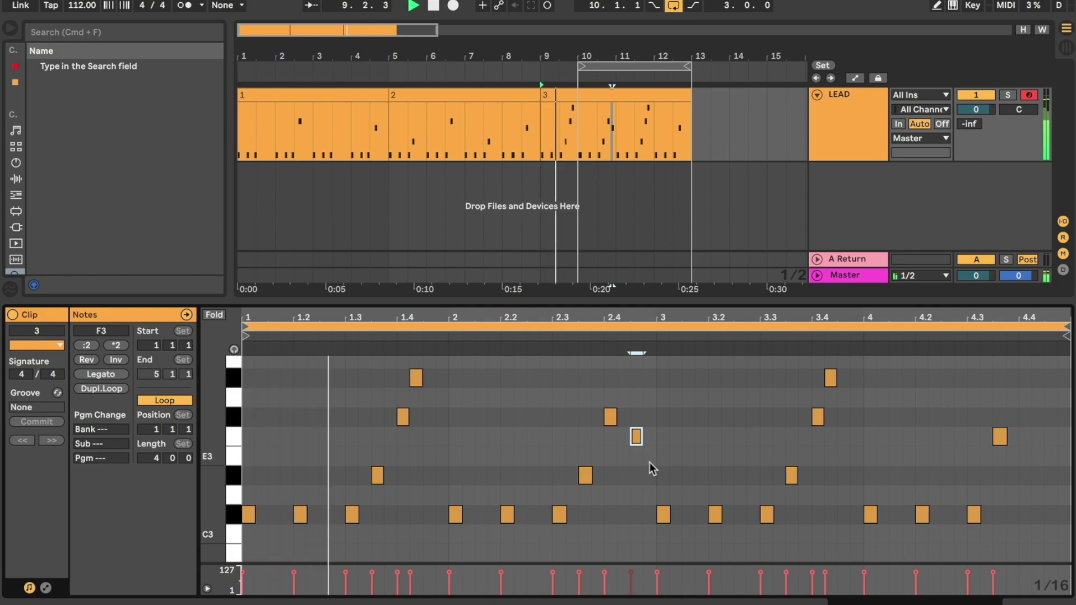
{"action": "left_click", "coordinate": [697, 421]}
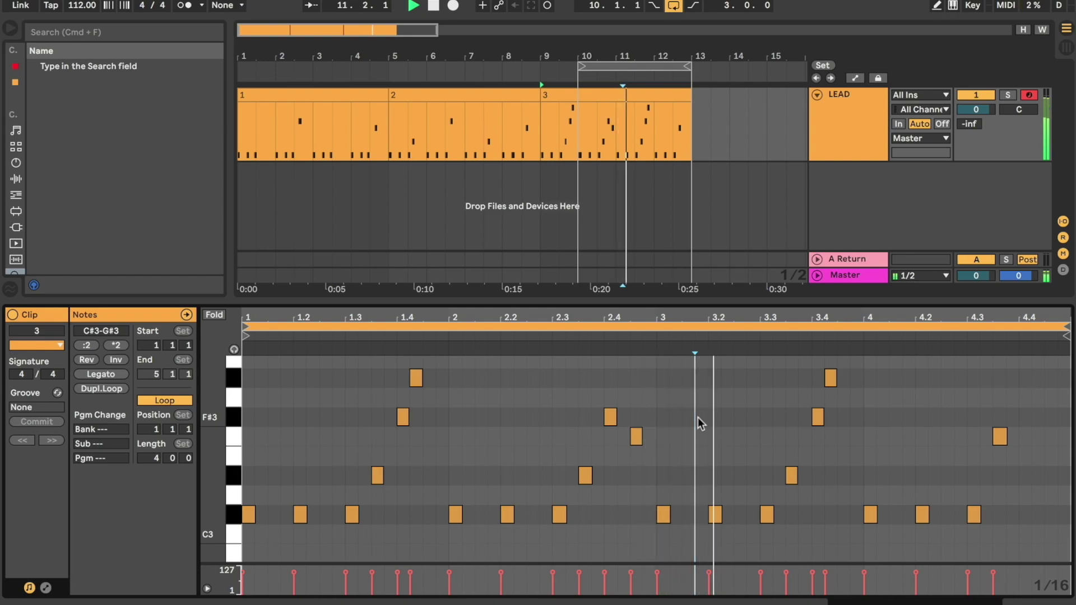
{"action": "left_click_drag", "start_coordinate": [669, 408], "coordinate": [1004, 479]}
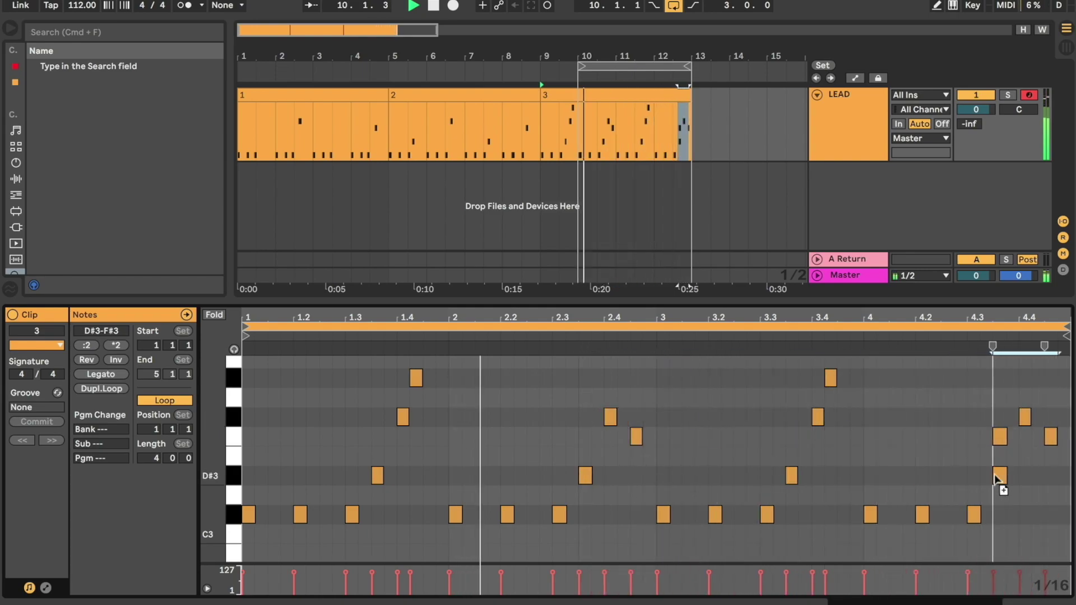
{"action": "left_click", "coordinate": [1003, 451]}
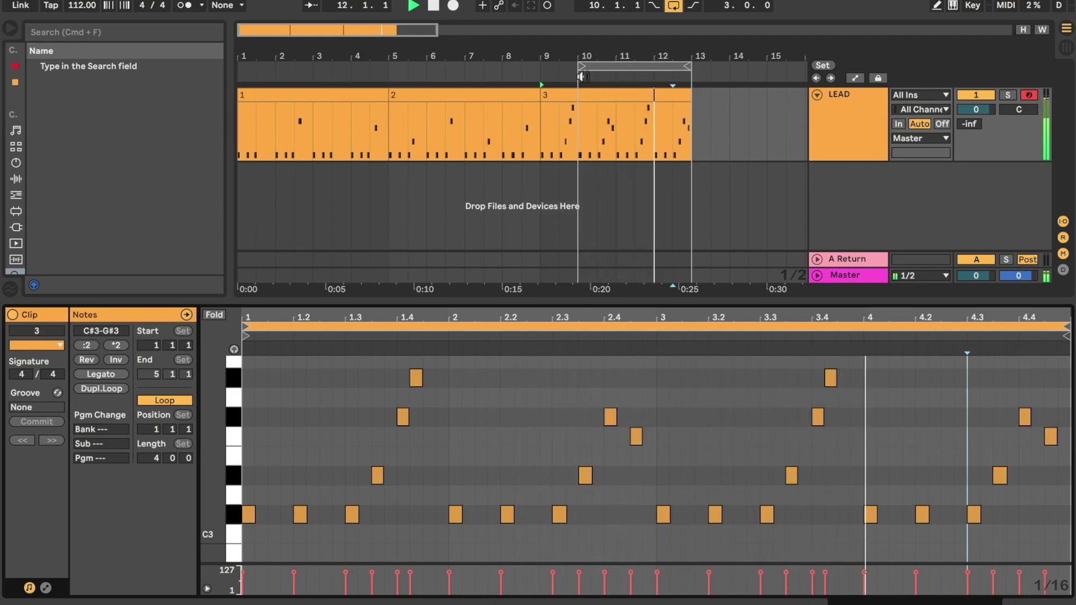
Extend the arrangement loop start back to bar 9 to hear all of clip 3, and stop playback
{"action": "left_click_drag", "start_coordinate": [579, 66], "coordinate": [547, 74]}
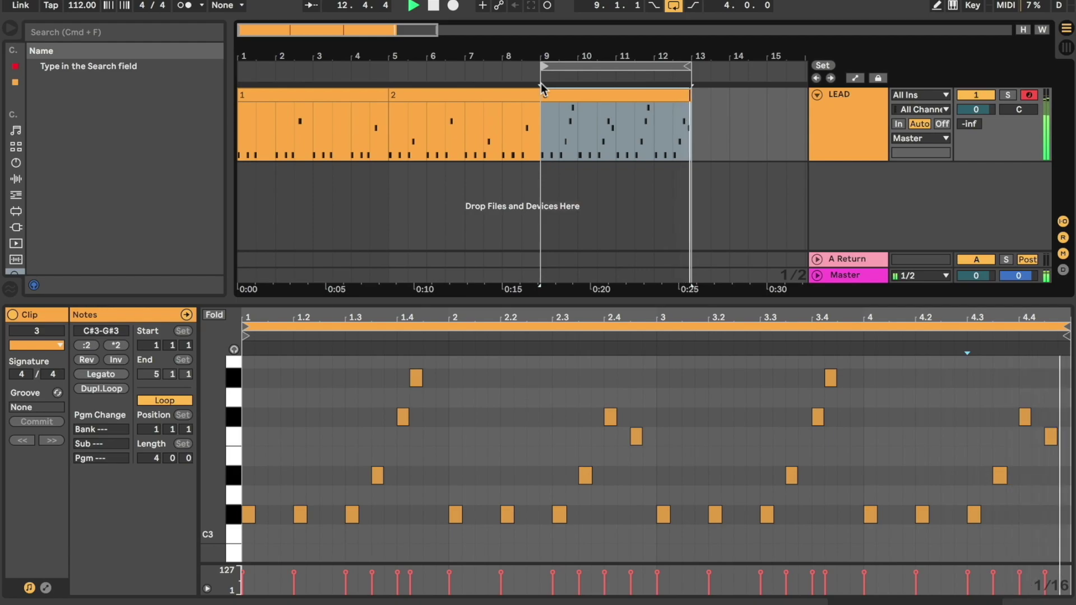
{"action": "key", "text": "space"}
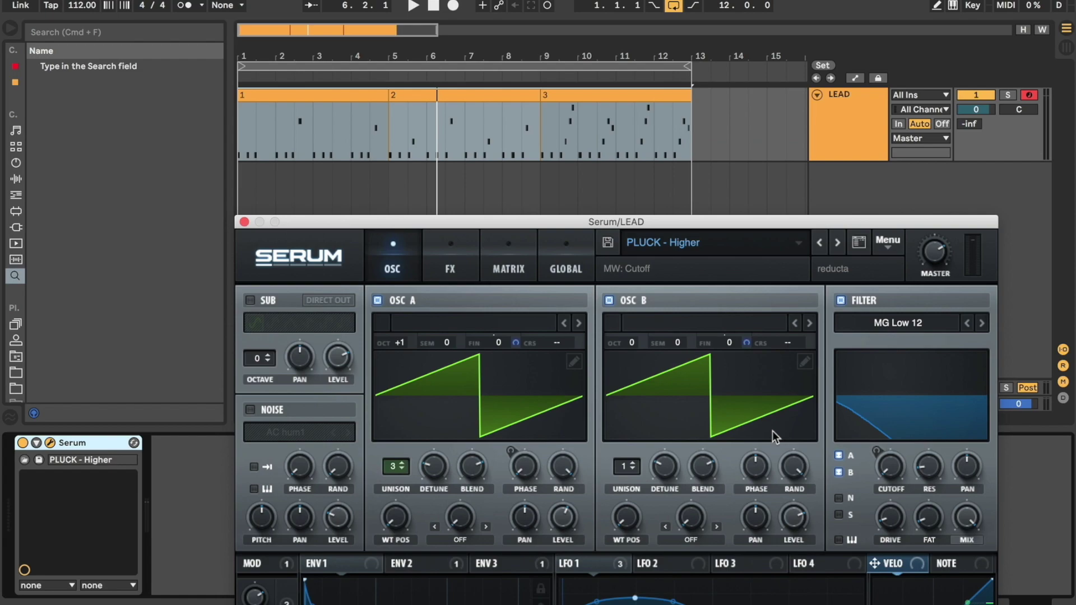
Play all three clips from bar 1 while opening Serum's filter cutoff, and stop at the end of clip 3
{"action": "key", "text": "space"}
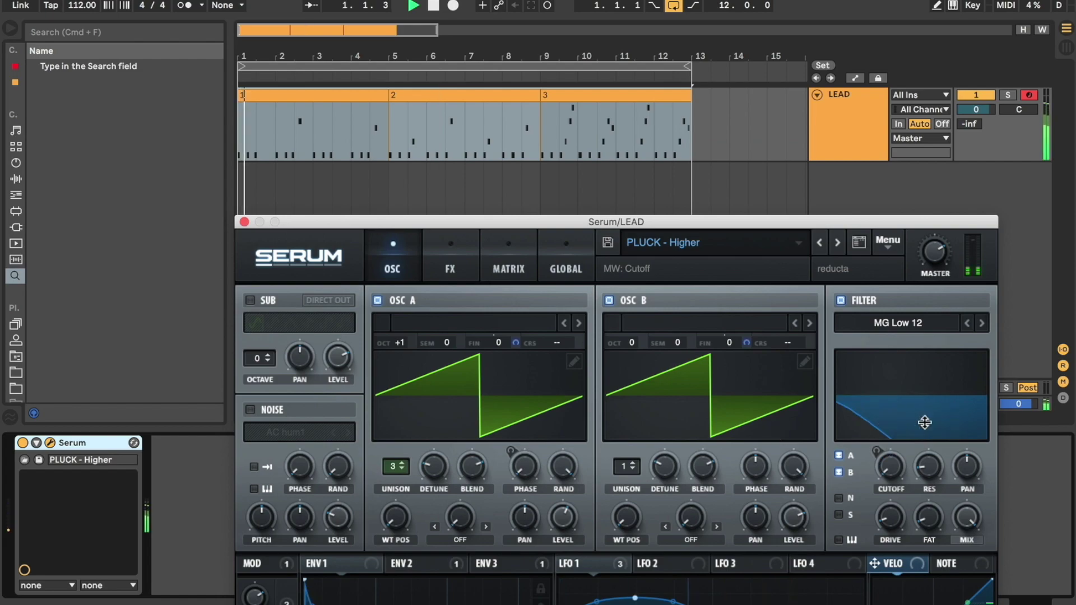
{"action": "left_click", "coordinate": [891, 470]}
{"action": "left_click_drag", "start_coordinate": [891, 470], "coordinate": [891, 435]}
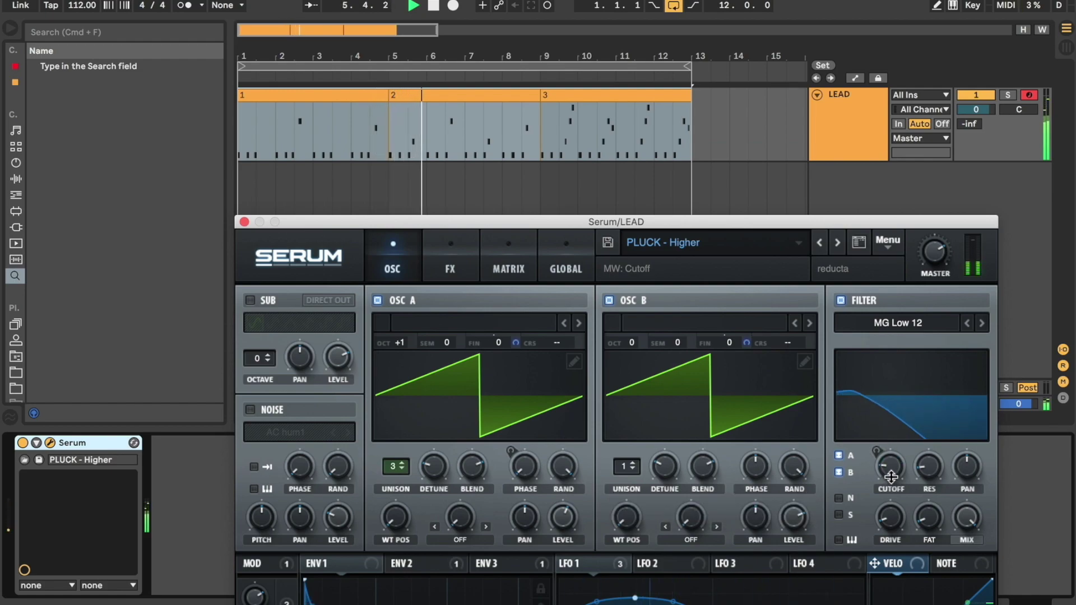
{"action": "mouse_move", "coordinate": [893, 475]}
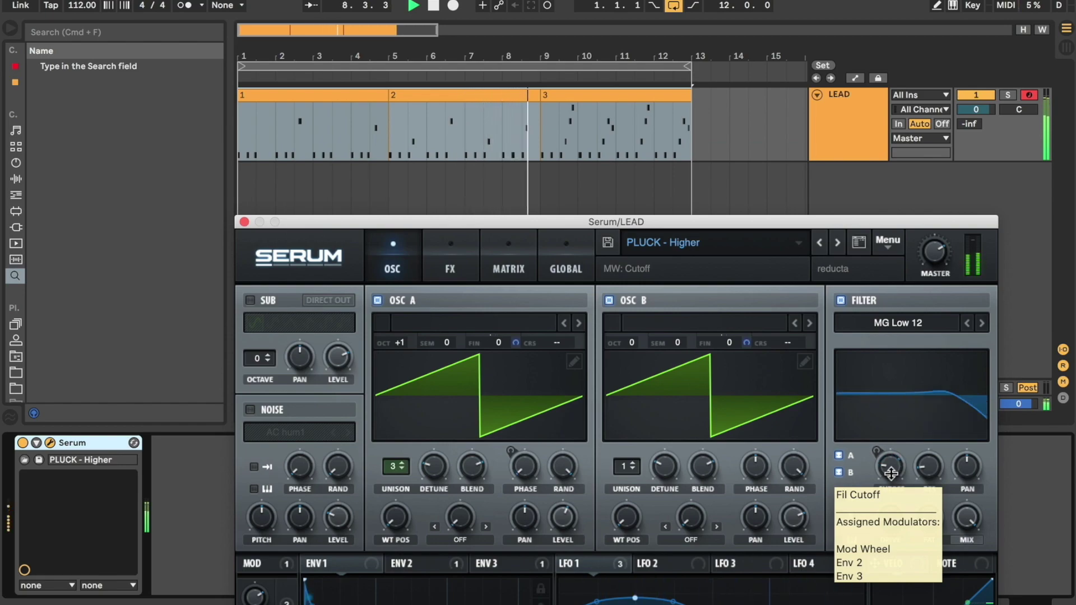
{"action": "mouse_move", "coordinate": [891, 473]}
{"action": "left_mouse_down"}
{"action": "mouse_move", "coordinate": [906, 391]}
{"action": "mouse_move", "coordinate": [891, 475]}
{"action": "left_mouse_up"}
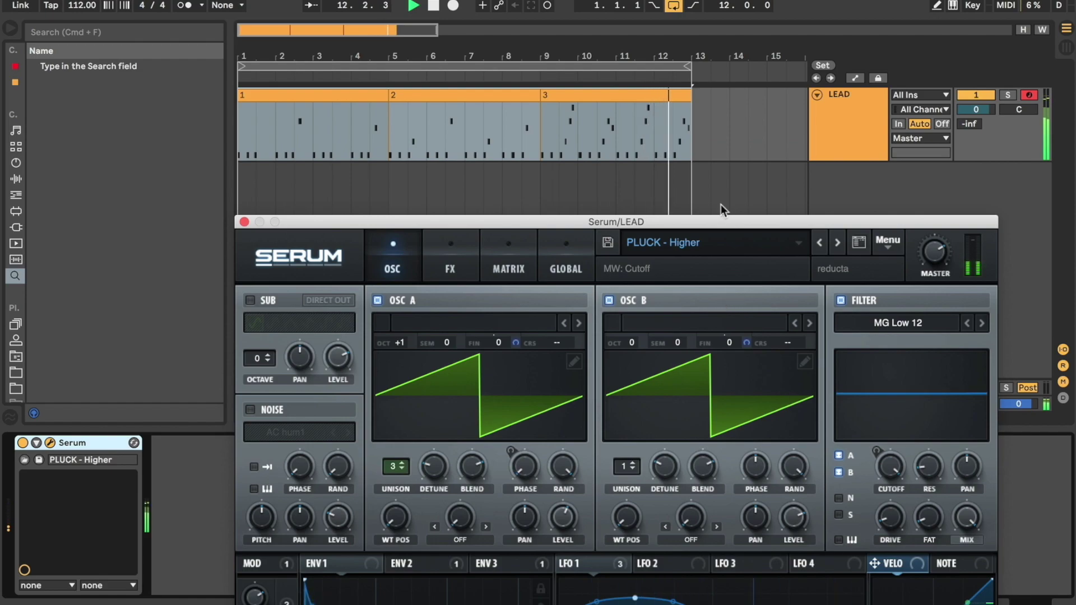
{"action": "key", "text": "space"}
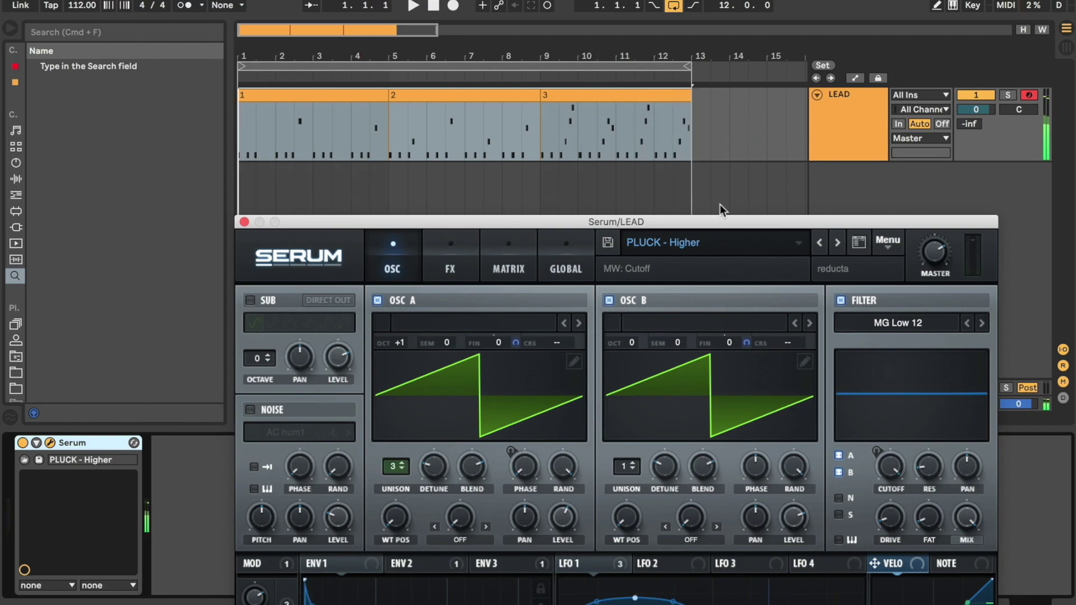